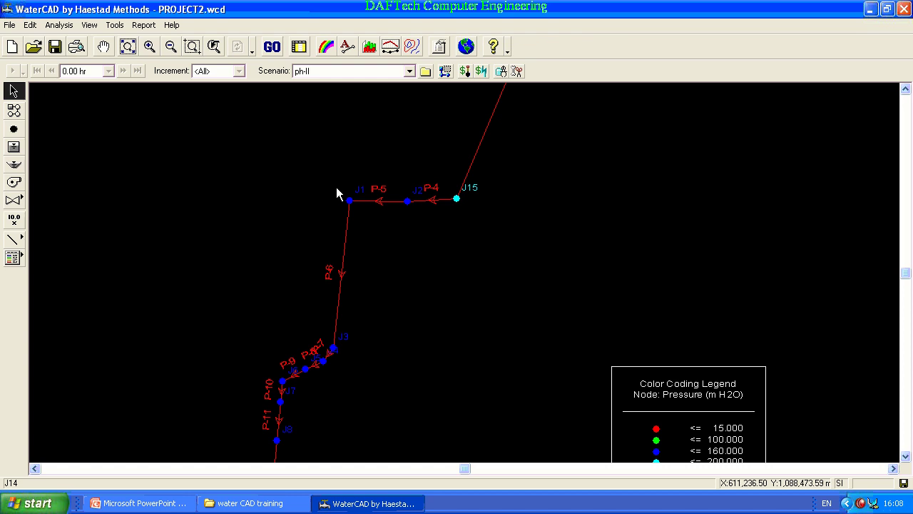
# Step: Choose phd-I from the toolbar Scenario list in place of ph-II
pyautogui.click(410, 71)
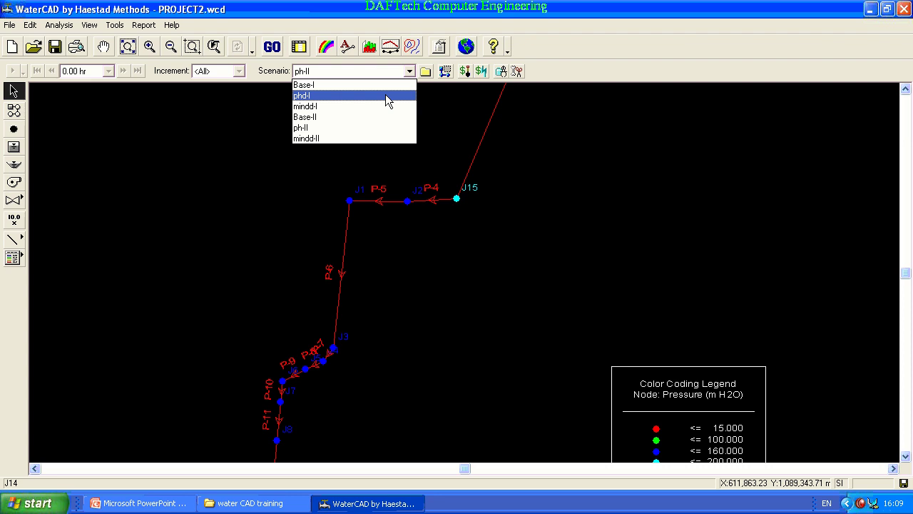
pyautogui.click(387, 96)
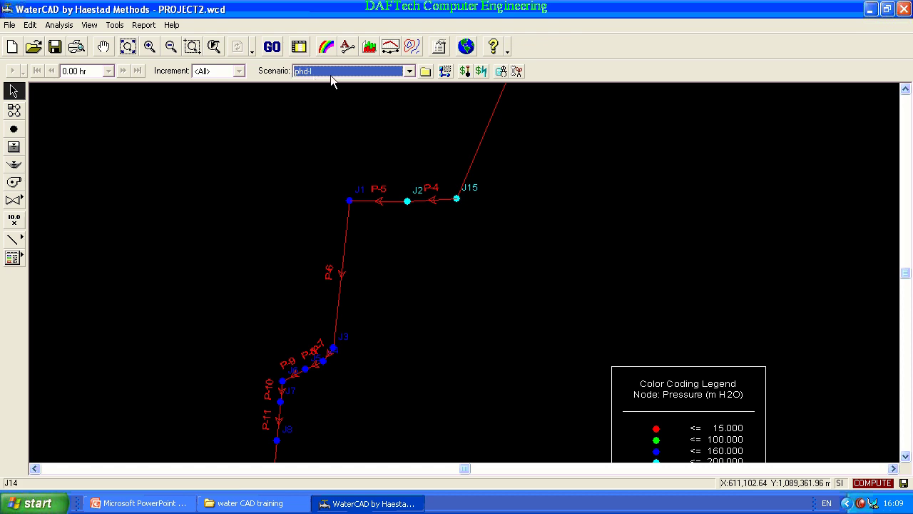
# Step: Open the Junction Report table listing the 13 junctions' phd-I results
pyautogui.click(302, 48)
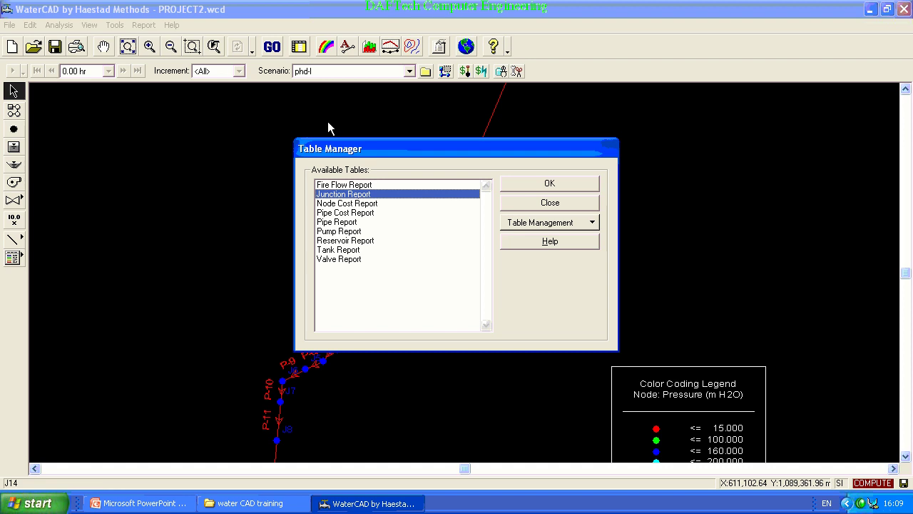
pyautogui.click(542, 184)
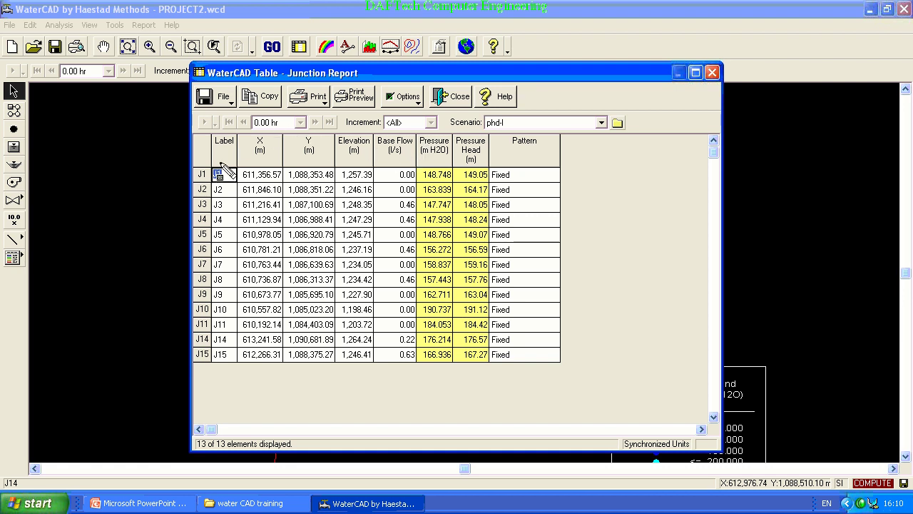
pyautogui.moveTo(221, 159)
pyautogui.mouseDown()
pyautogui.moveTo(432, 168)
pyautogui.moveTo(448, 166)
pyautogui.moveTo(450, 144)
pyautogui.mouseUp()
pyautogui.press('Escape')
pyautogui.click(471, 159)
# Step: Drop Pressure Head (m) and Pattern from the Junction Report's columns, keeping Label through Pressure
pyautogui.click(421, 104)
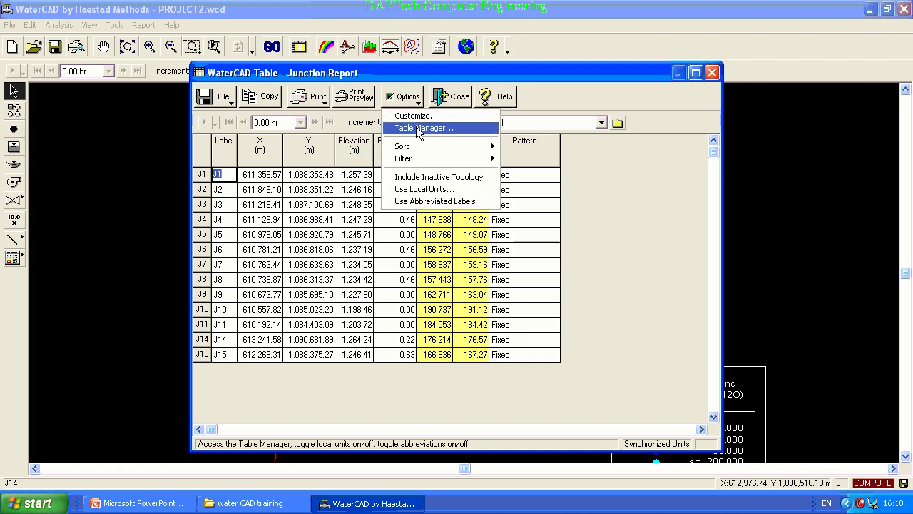
pyautogui.click(419, 128)
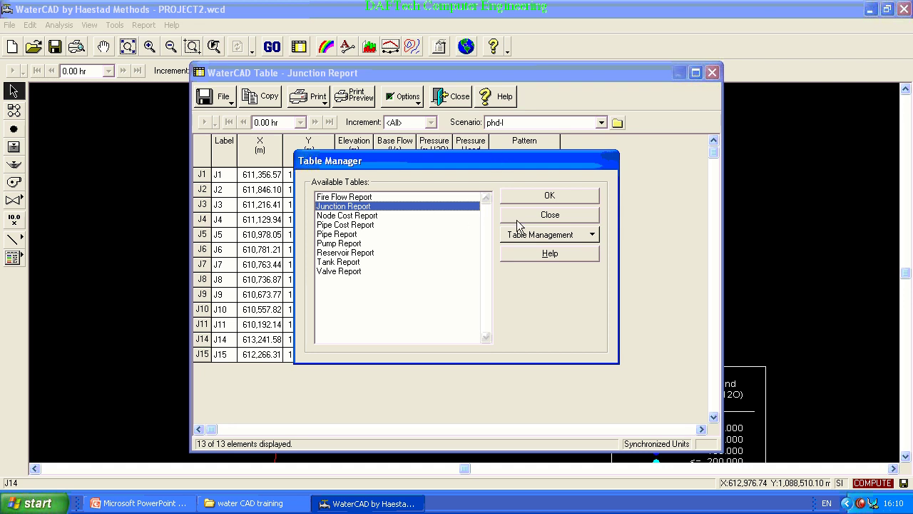
pyautogui.click(554, 237)
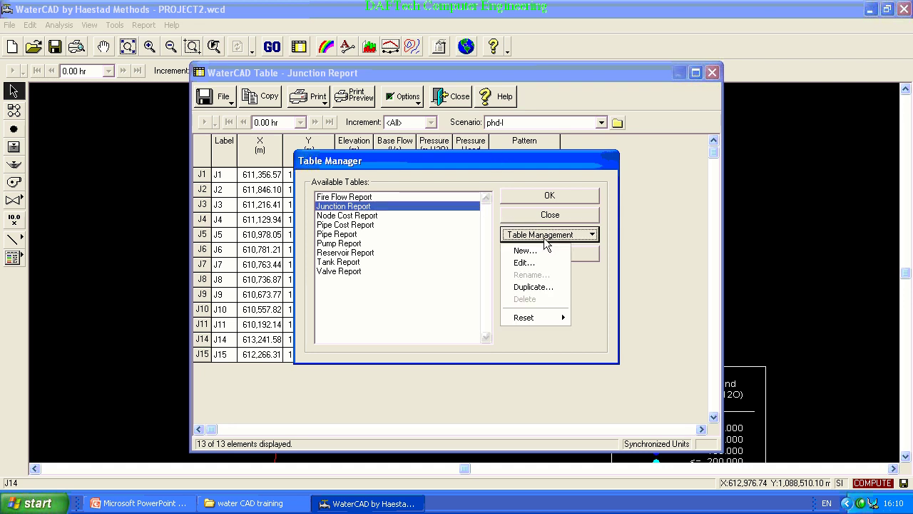
pyautogui.click(527, 264)
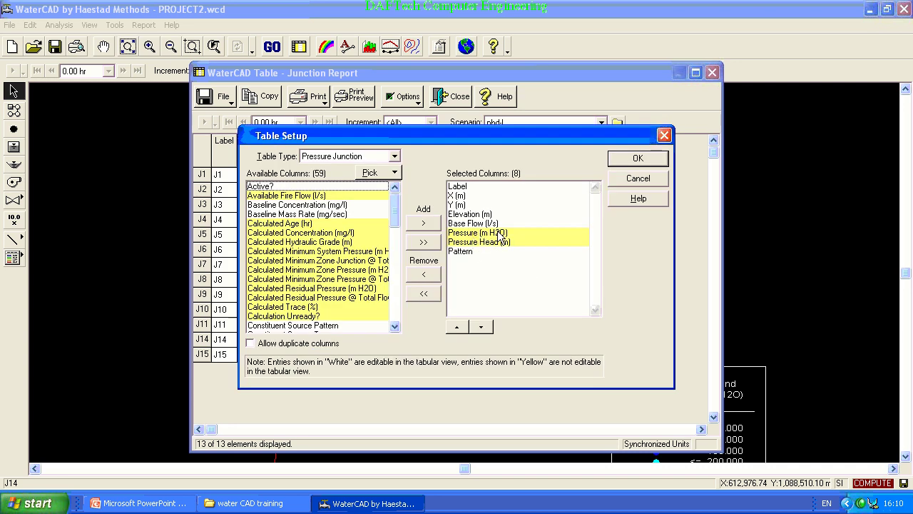
pyautogui.click(492, 246)
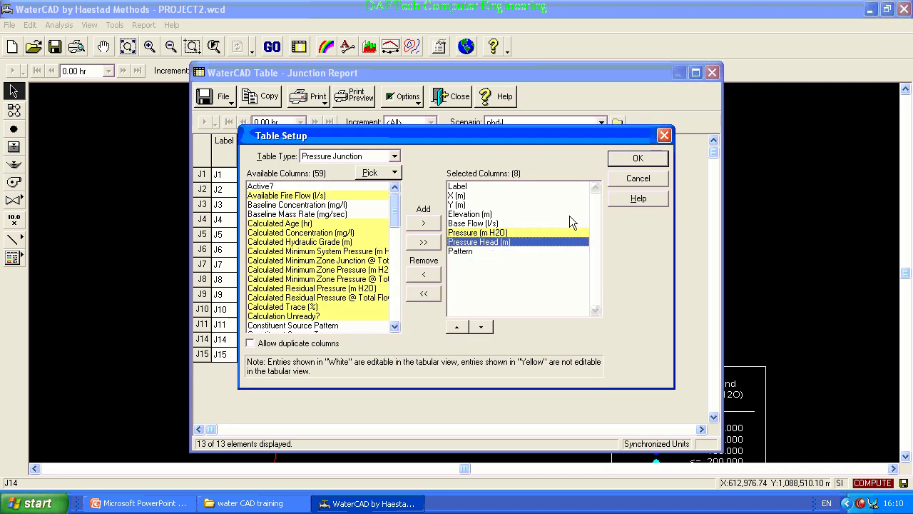
pyautogui.click(424, 275)
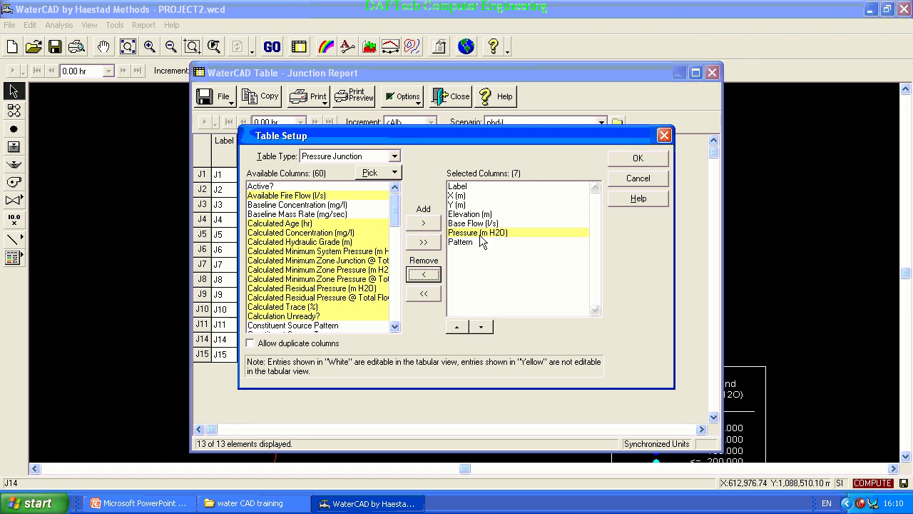
pyautogui.click(466, 242)
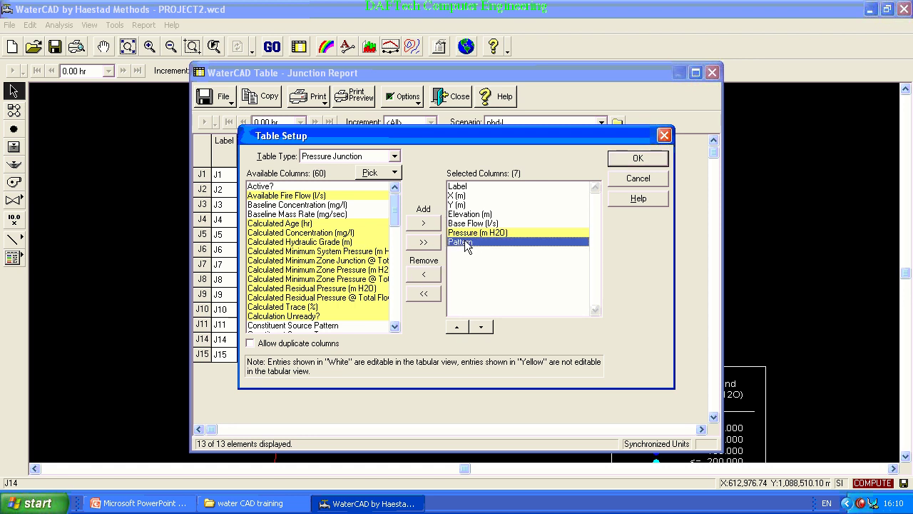
pyautogui.click(424, 276)
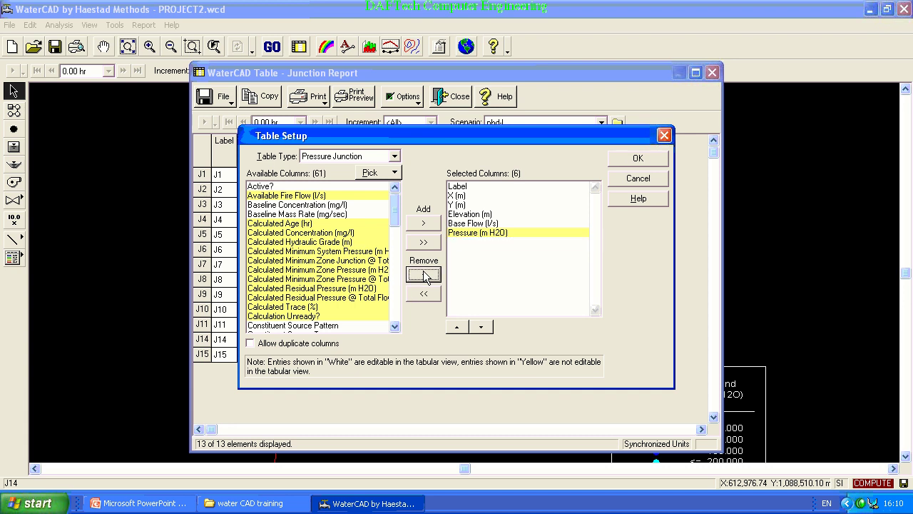
pyautogui.click(637, 159)
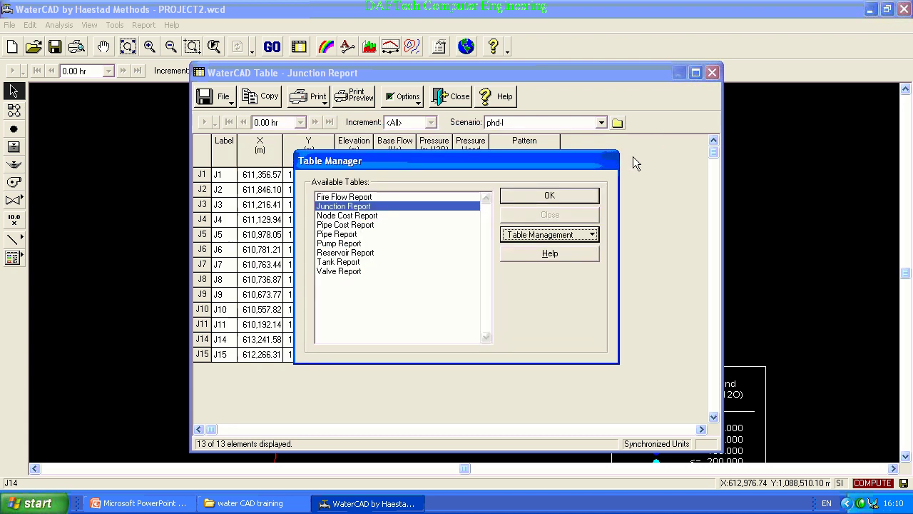
pyautogui.click(549, 196)
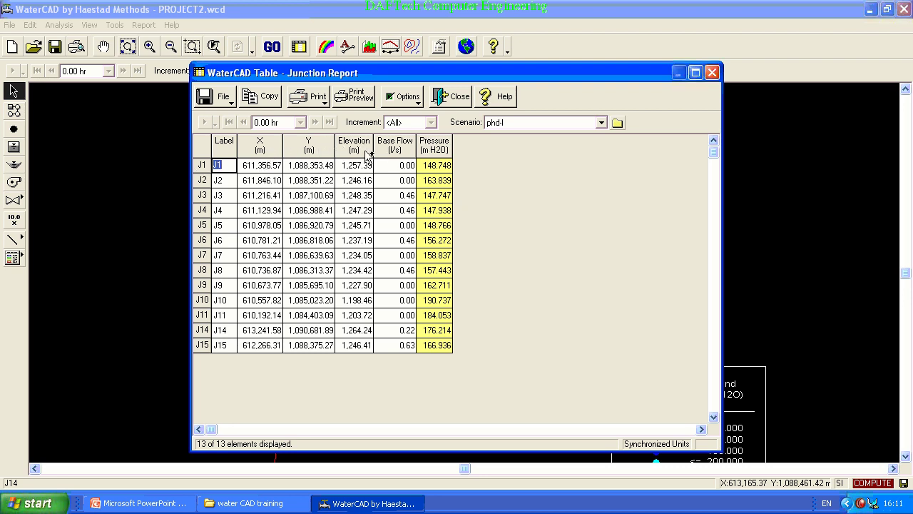
# Step: Copy the trimmed Junction Report table and launch Excel 2007 with a blank workbook
pyautogui.click(269, 100)
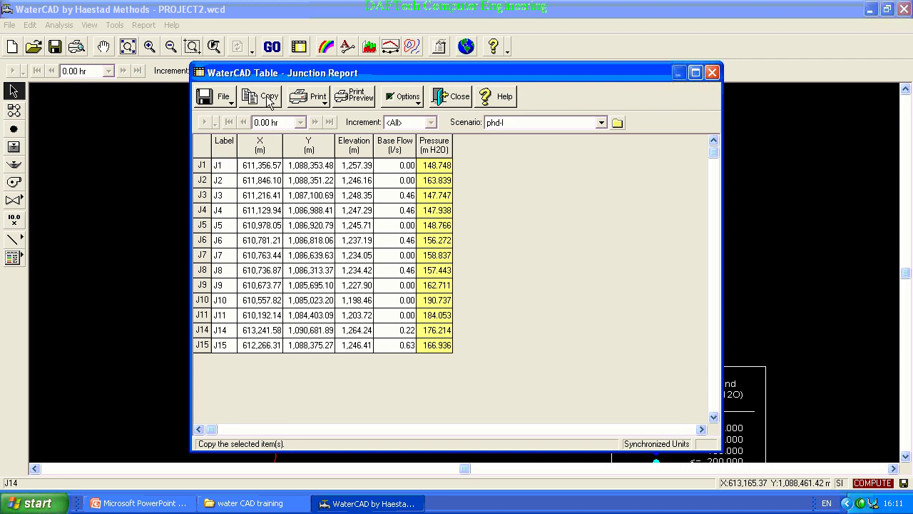
pyautogui.click(33, 503)
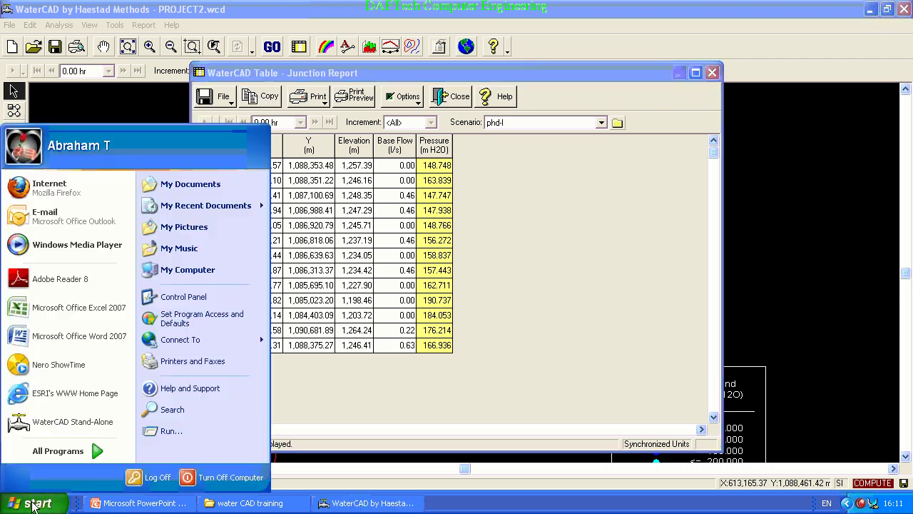
pyautogui.click(43, 312)
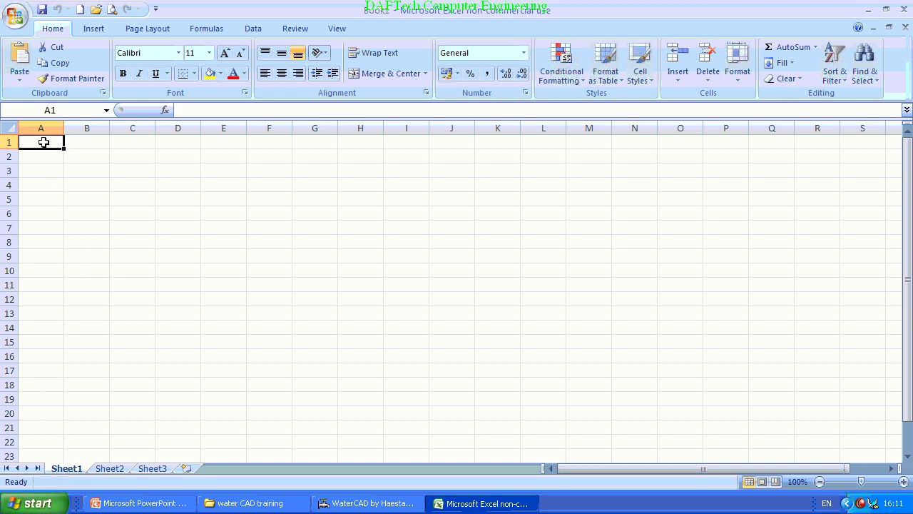
pyautogui.rightClick(44, 142)
# Step: Paste the junction table at A1 and autofit columns C and D to show coordinates
pyautogui.click(85, 182)
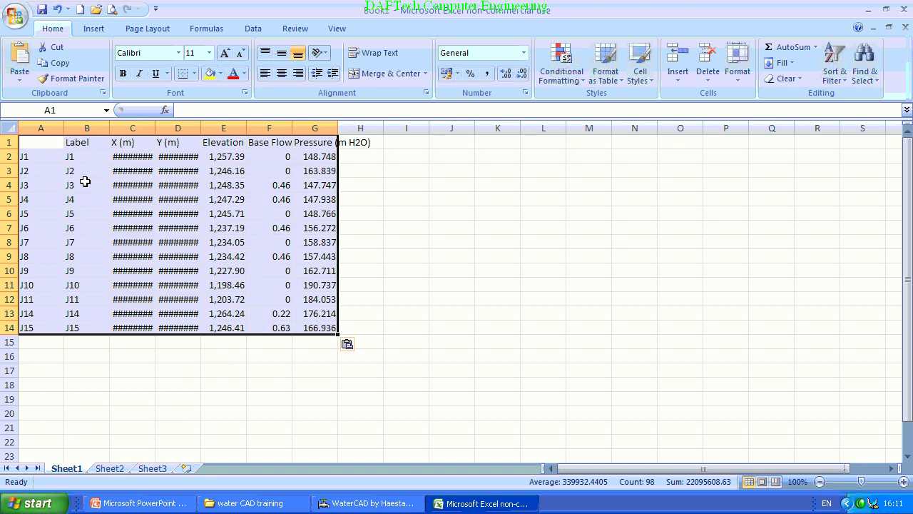
pyautogui.doubleClick(153, 128)
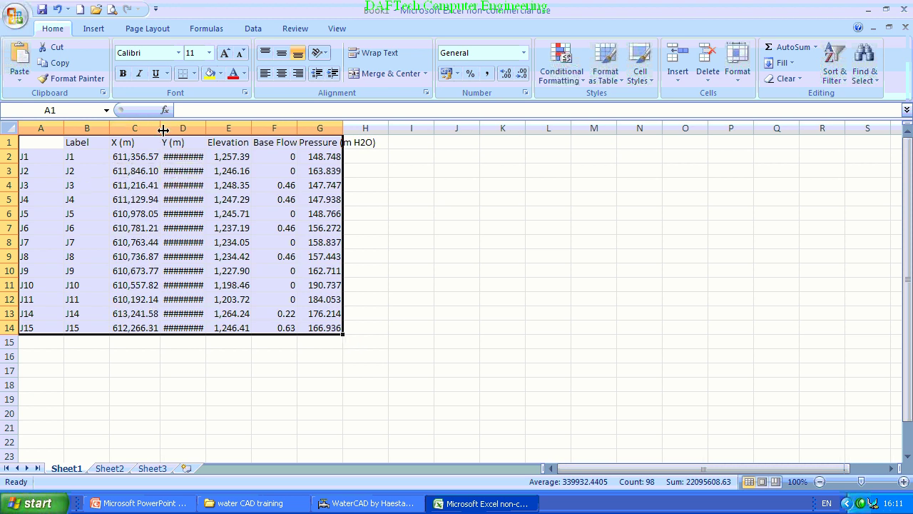
pyautogui.doubleClick(206, 128)
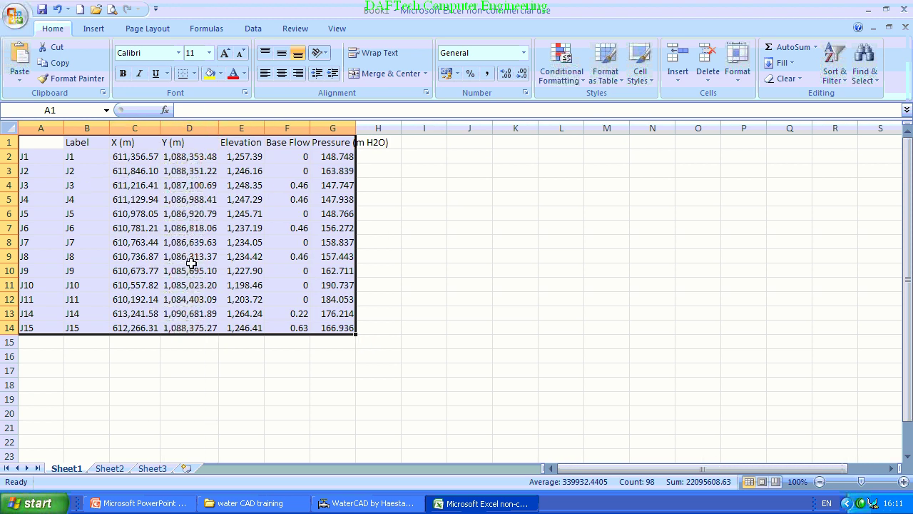
# Step: Rename Sheet1 to juc-phd-I
pyautogui.rightClick(69, 471)
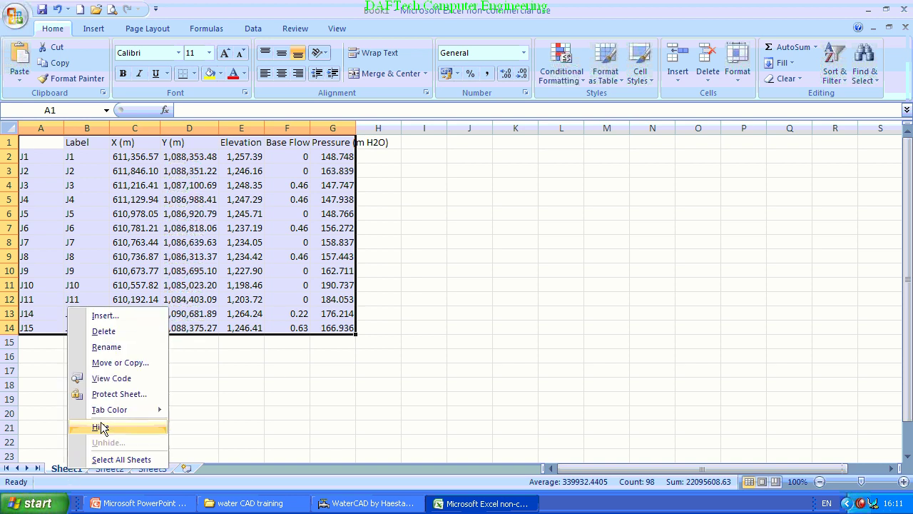
pyautogui.click(107, 348)
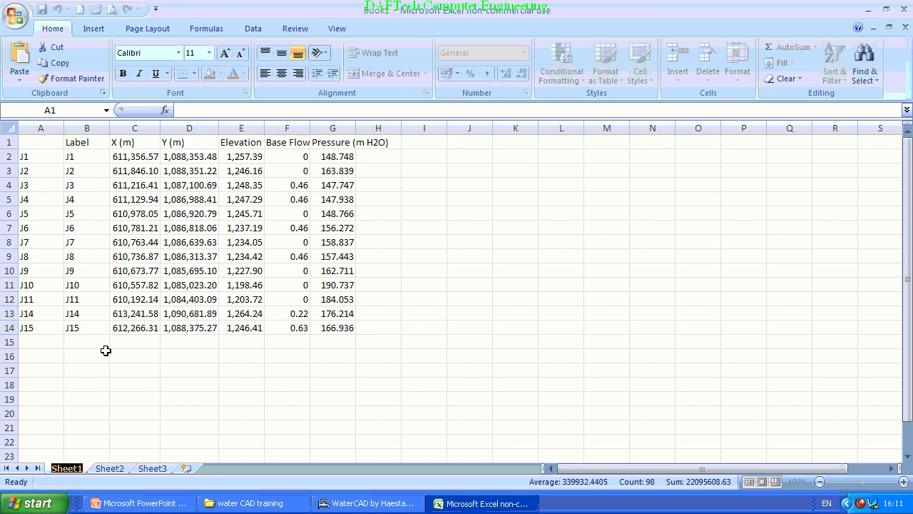
pyautogui.write('ju')
pyautogui.write('d')
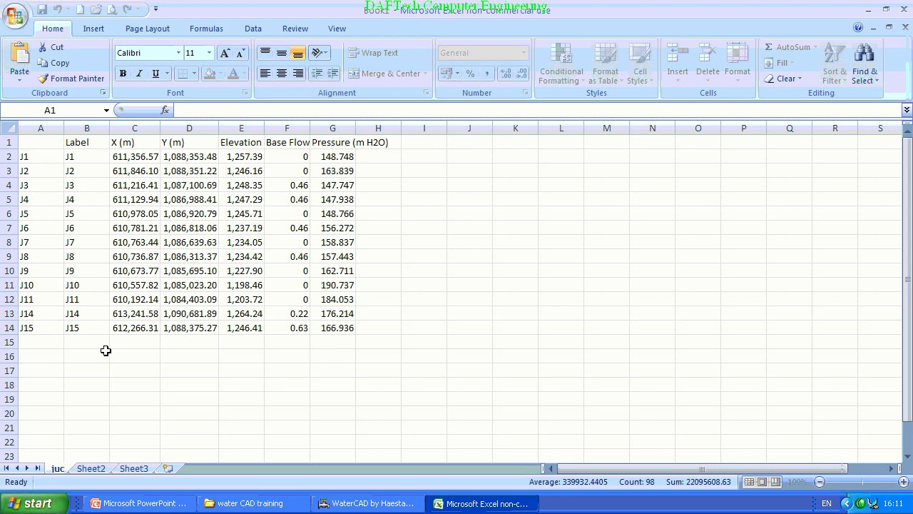
pyautogui.write('c')
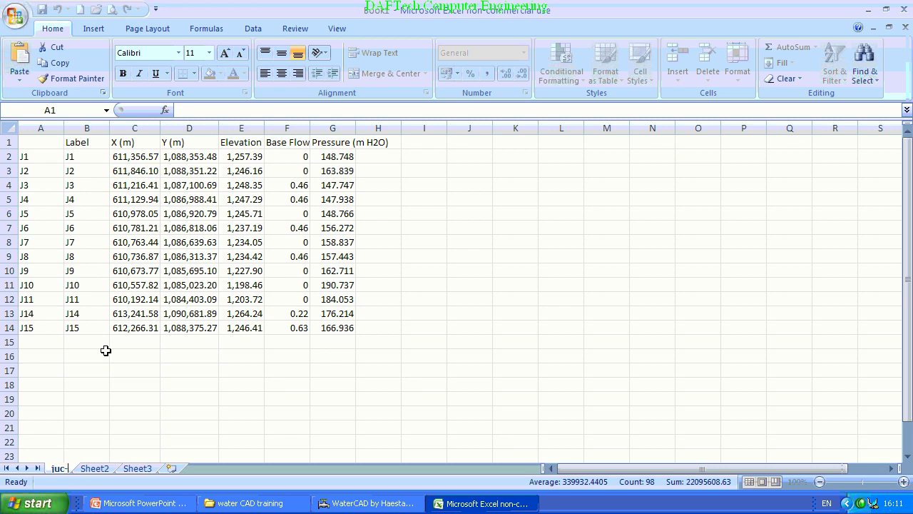
pyautogui.write('ph')
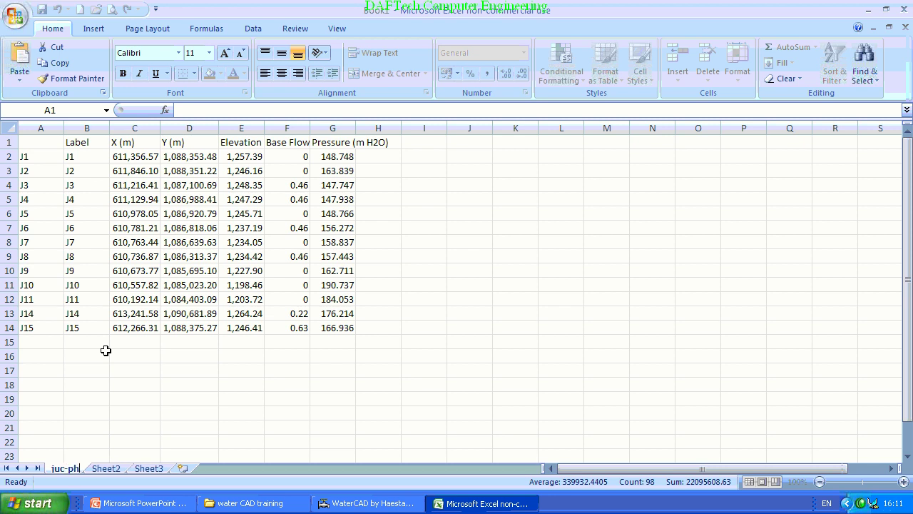
pyautogui.write('d-')
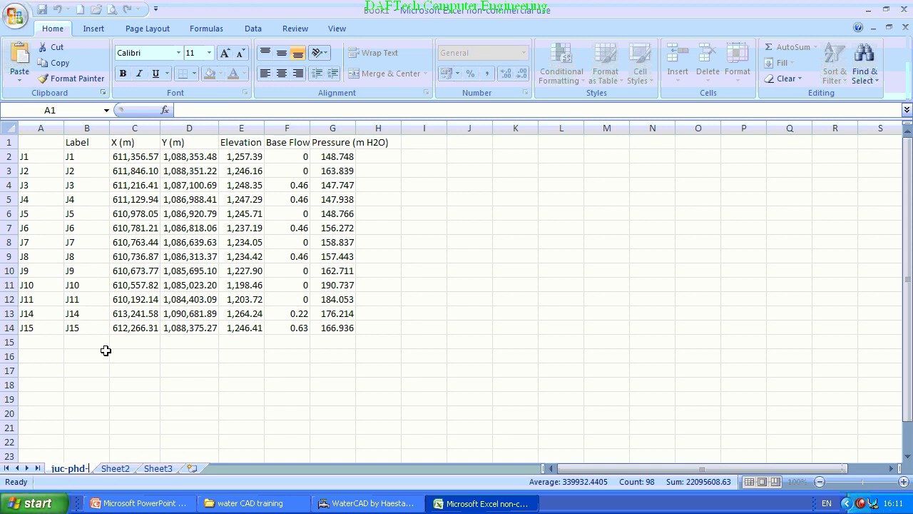
pyautogui.write('1')
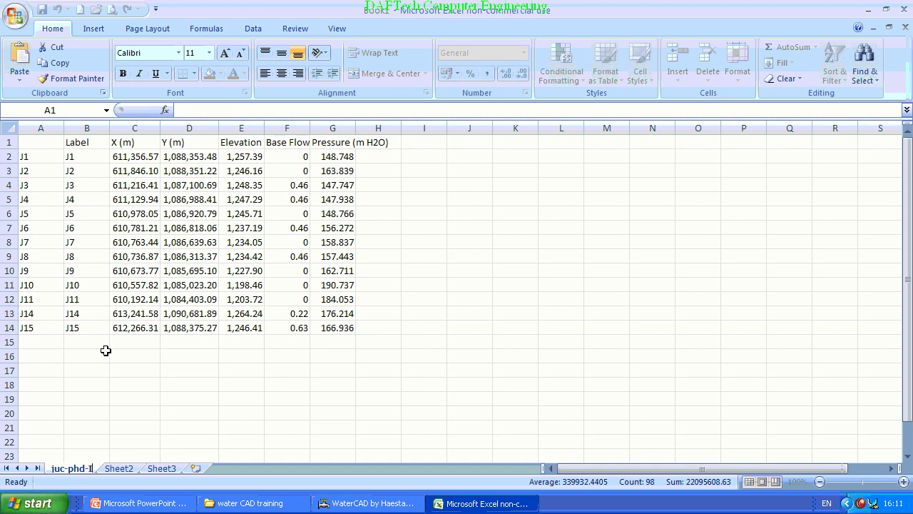
pyautogui.click(161, 274)
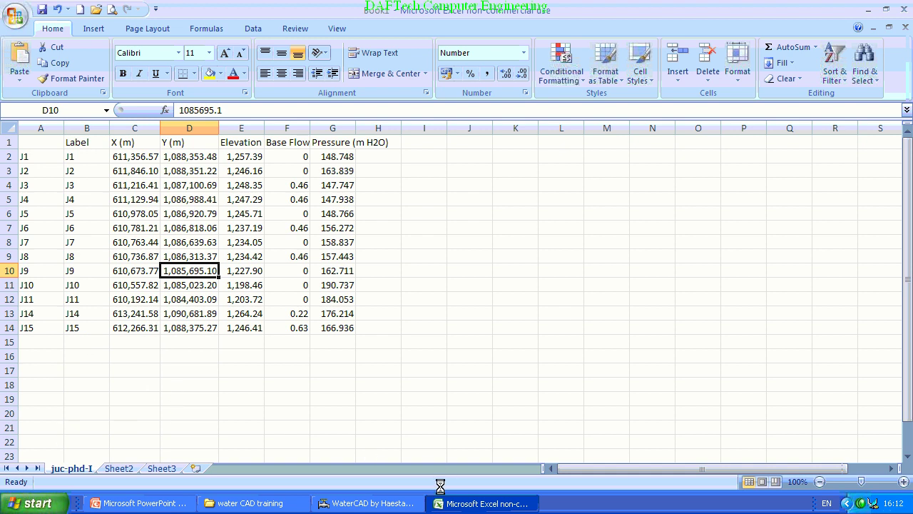
# Step: Switch the Junction Report to the ph-II scenario and copy its table
pyautogui.click(365, 503)
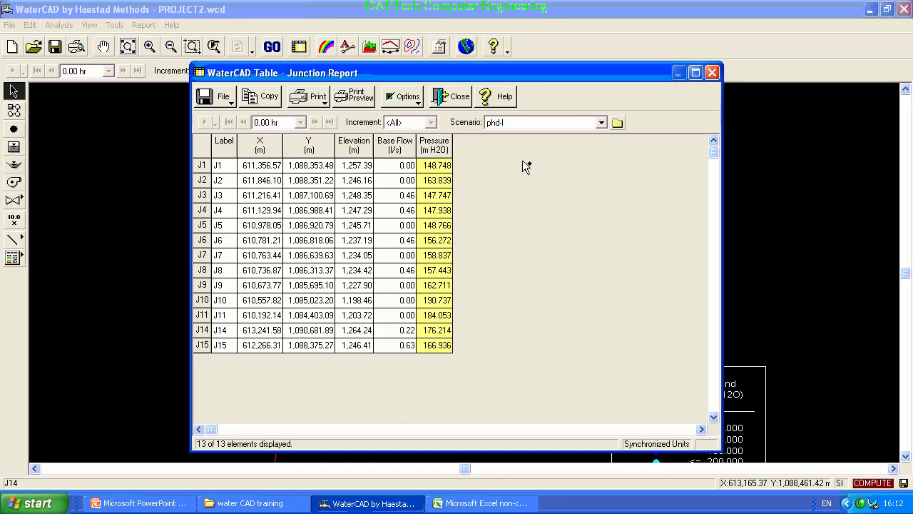
pyautogui.click(601, 123)
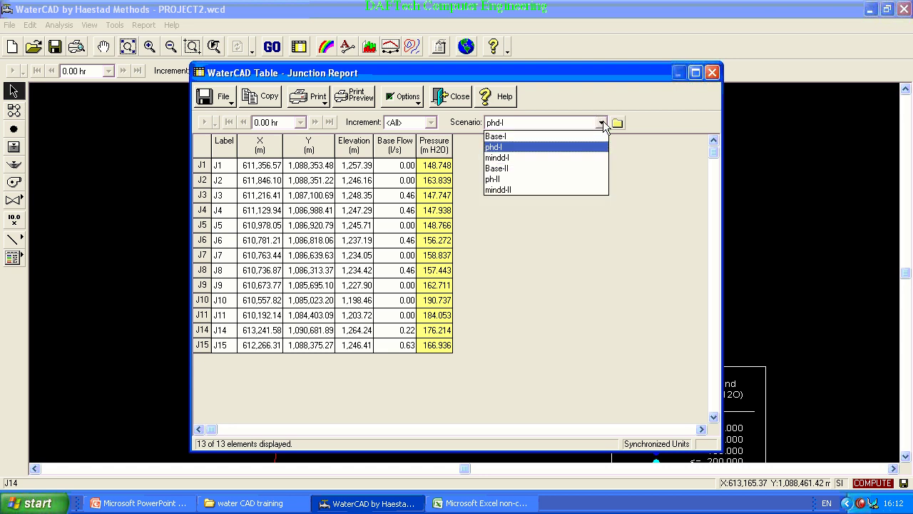
pyautogui.click(551, 180)
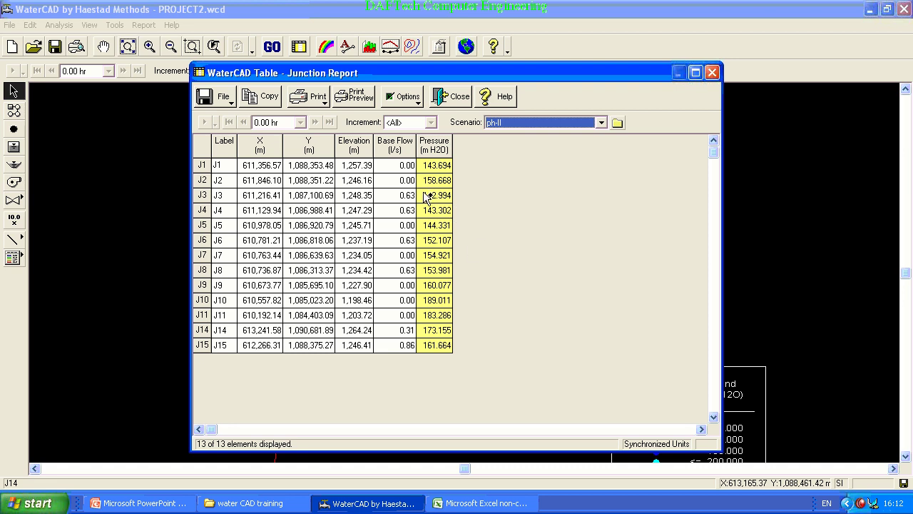
pyautogui.click(268, 102)
# Step: Rename the empty Sheet2 in Excel to juc-phd-II
pyautogui.click(471, 504)
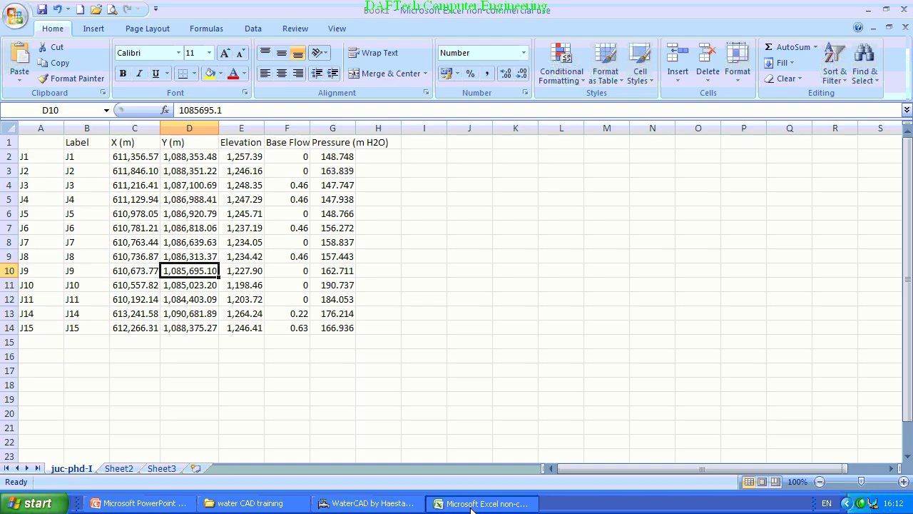
pyautogui.click(119, 469)
pyautogui.rightClick(119, 465)
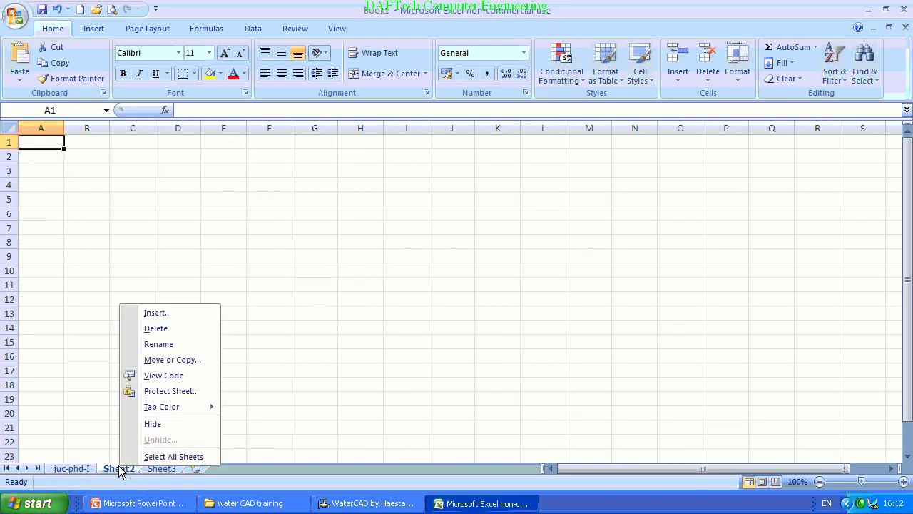
pyautogui.click(155, 344)
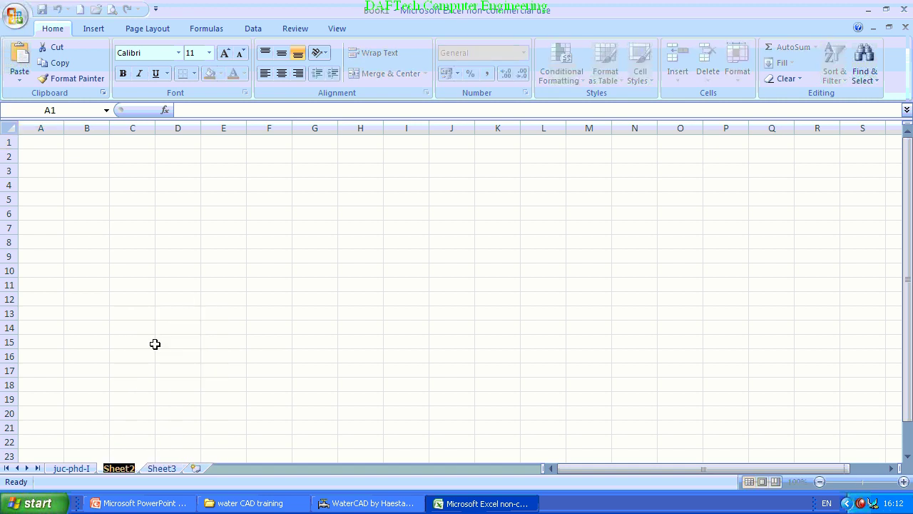
pyautogui.write('ju')
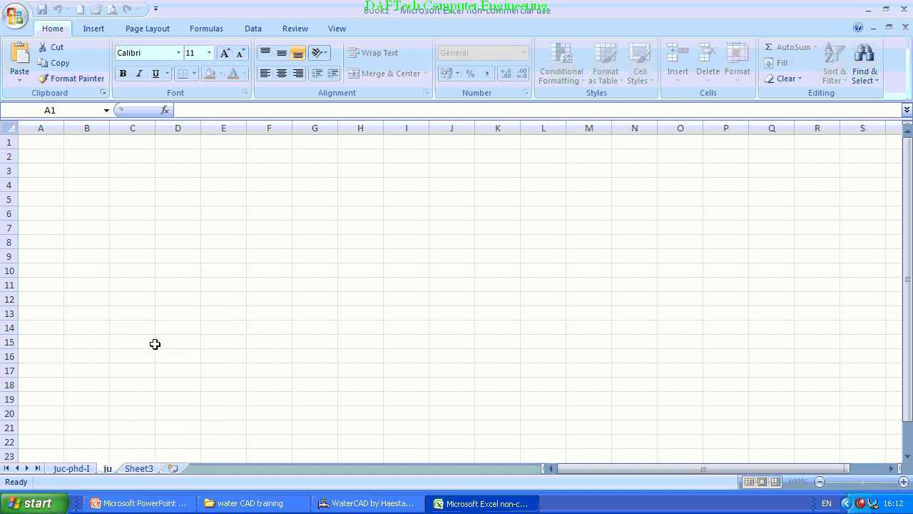
pyautogui.write('c')
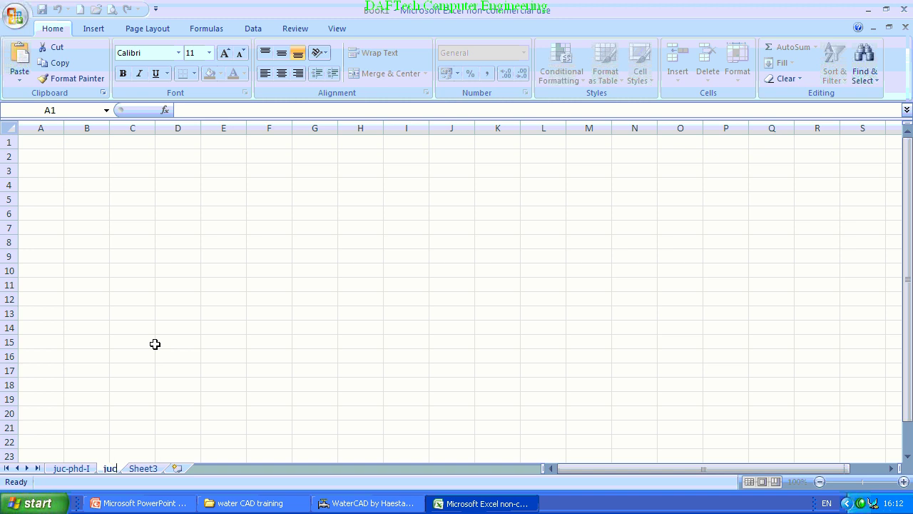
pyautogui.write('-p')
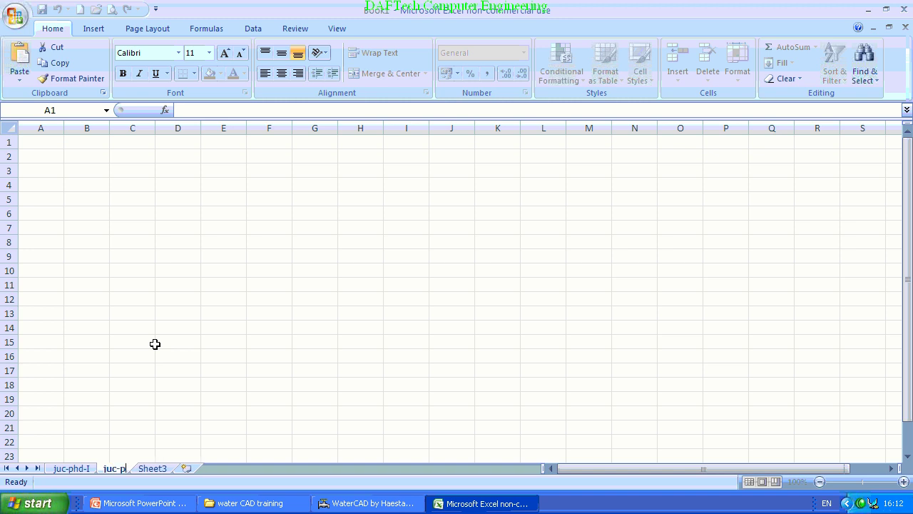
pyautogui.write('hd')
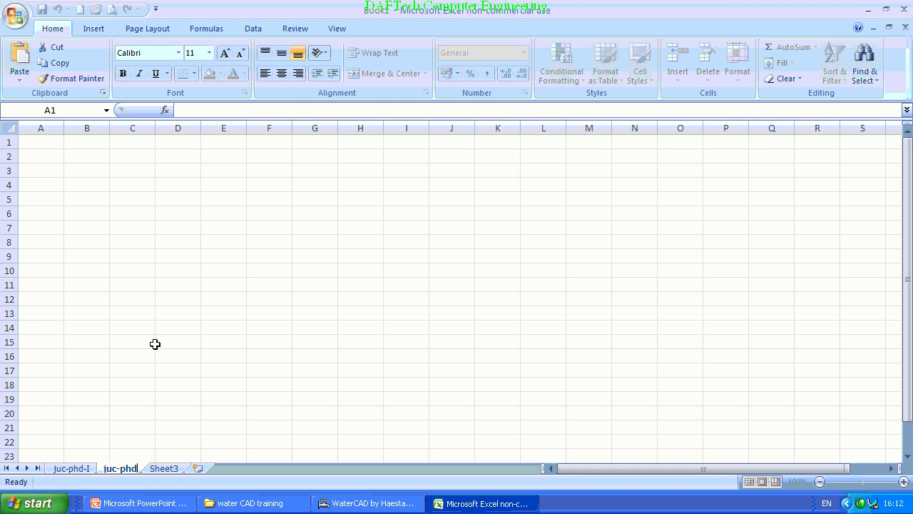
pyautogui.write('-II')
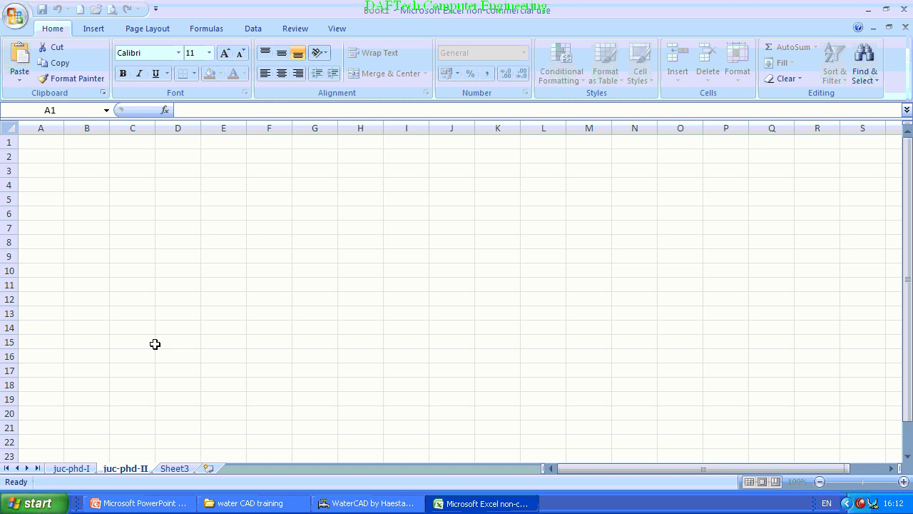
# Step: Paste the ph-II junction table at A1, autofit columns C and D, then close WaterCAD's Junction Report
pyautogui.click(53, 143)
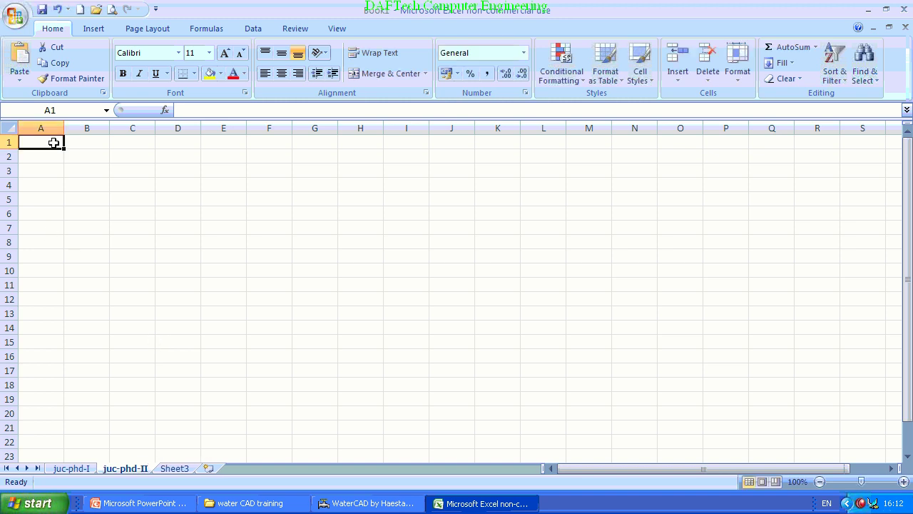
pyautogui.rightClick(53, 143)
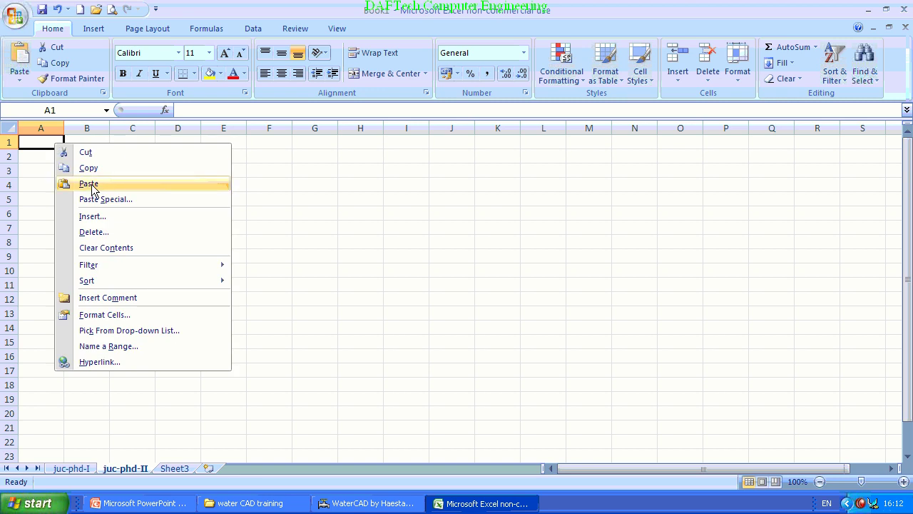
pyautogui.click(89, 184)
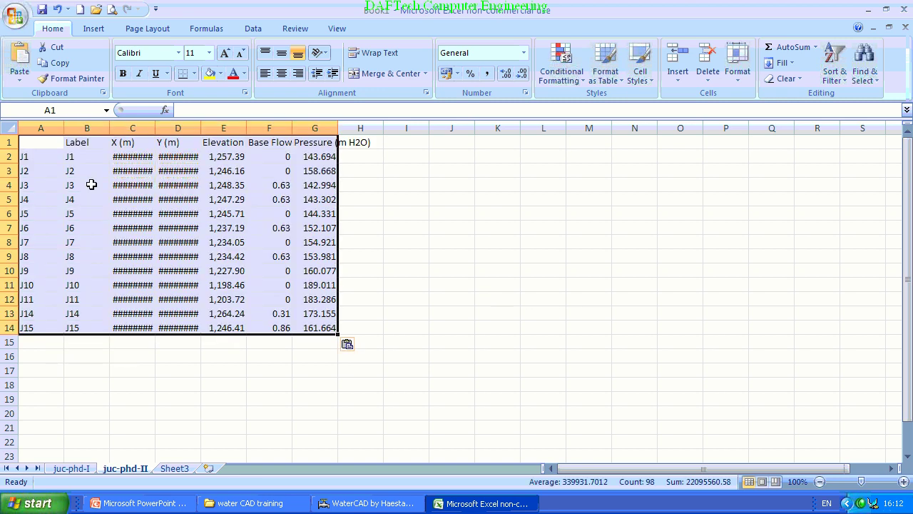
pyautogui.doubleClick(157, 128)
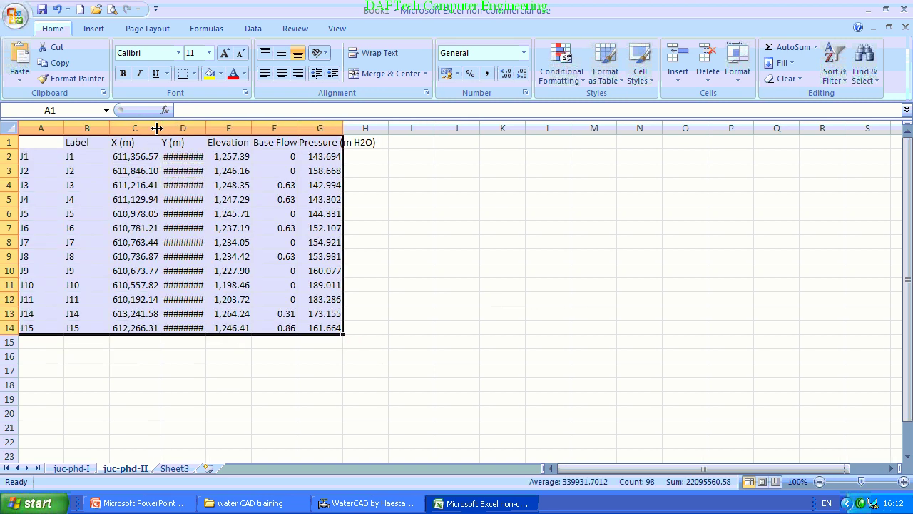
pyautogui.doubleClick(206, 127)
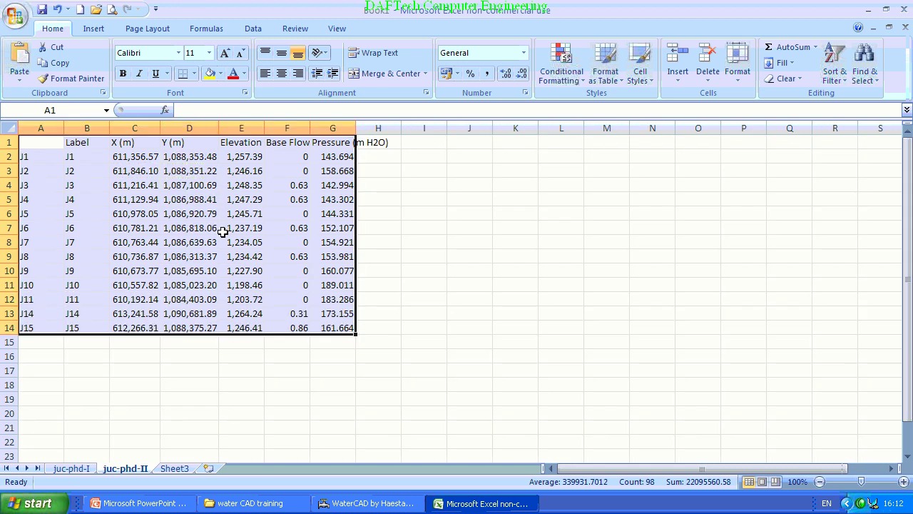
pyautogui.click(358, 508)
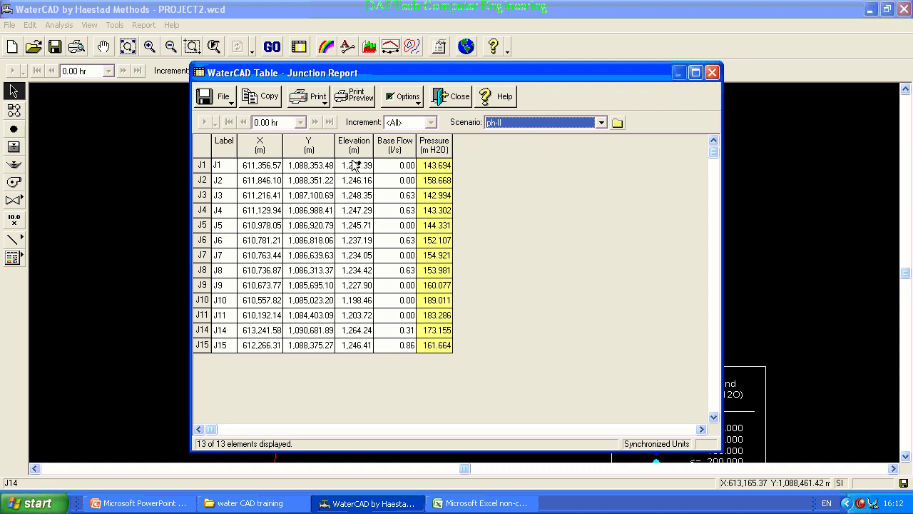
pyautogui.click(712, 73)
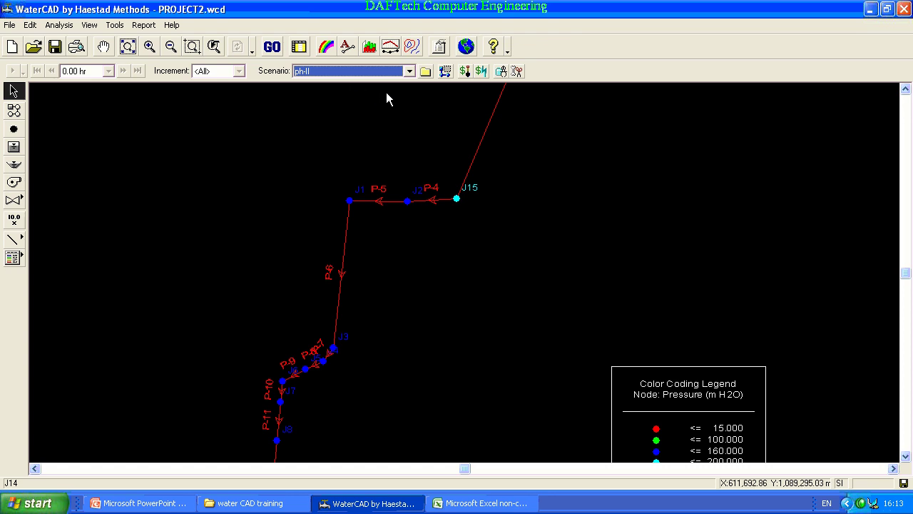
# Step: Open the ph-II Pipe Report from Table Manager and copy its table
pyautogui.click(301, 49)
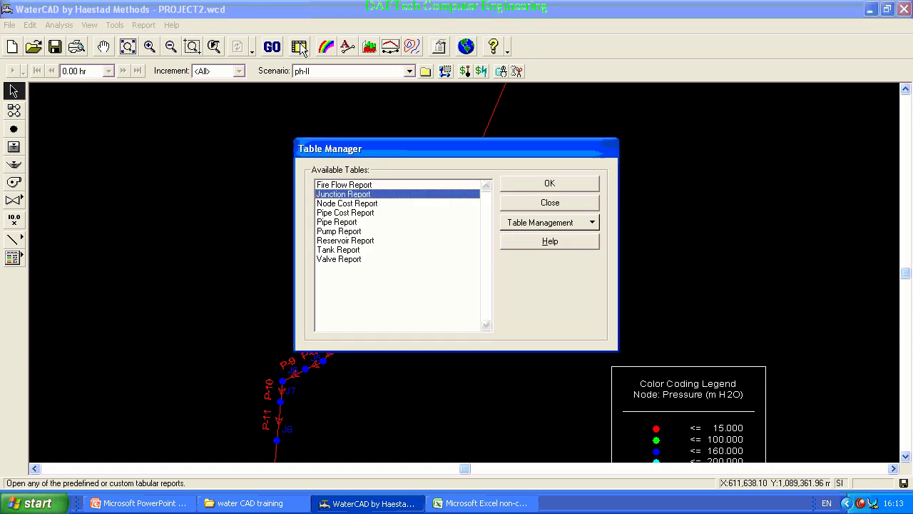
pyautogui.doubleClick(346, 222)
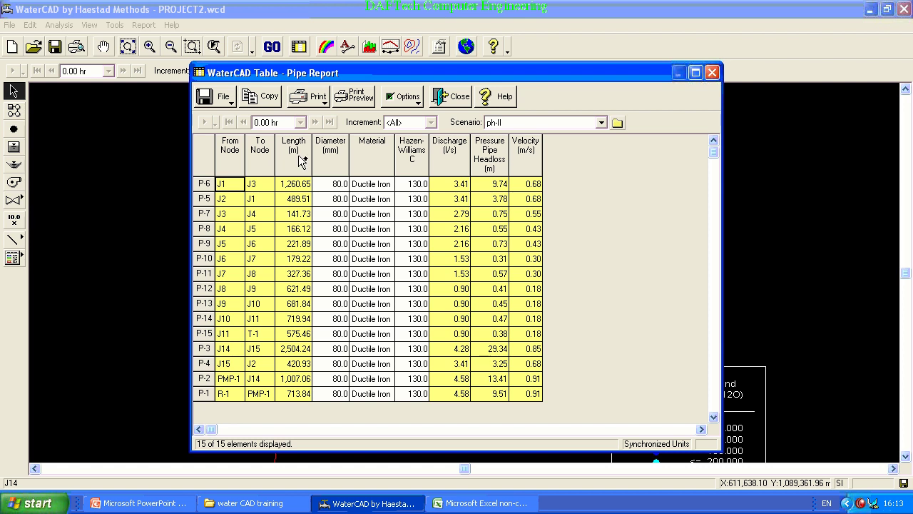
pyautogui.hscroll(5, 300, 162)
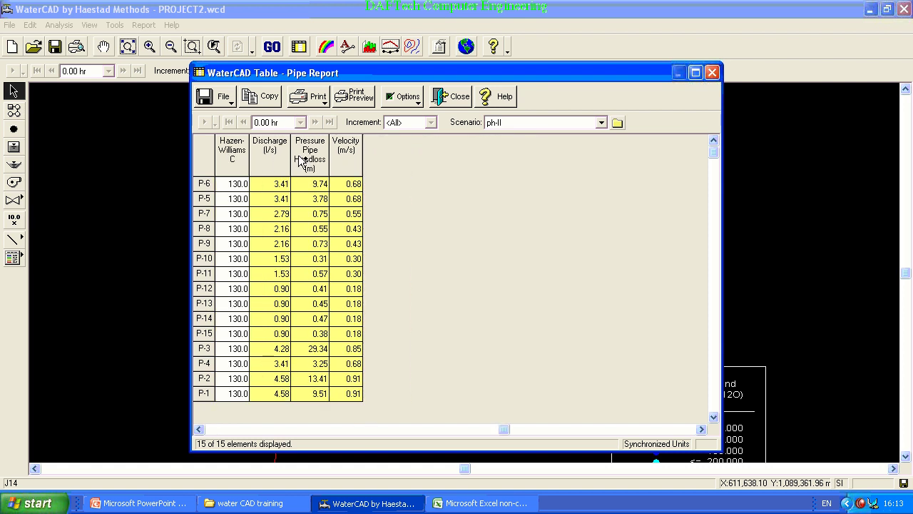
pyautogui.hscroll(-5, 300, 161)
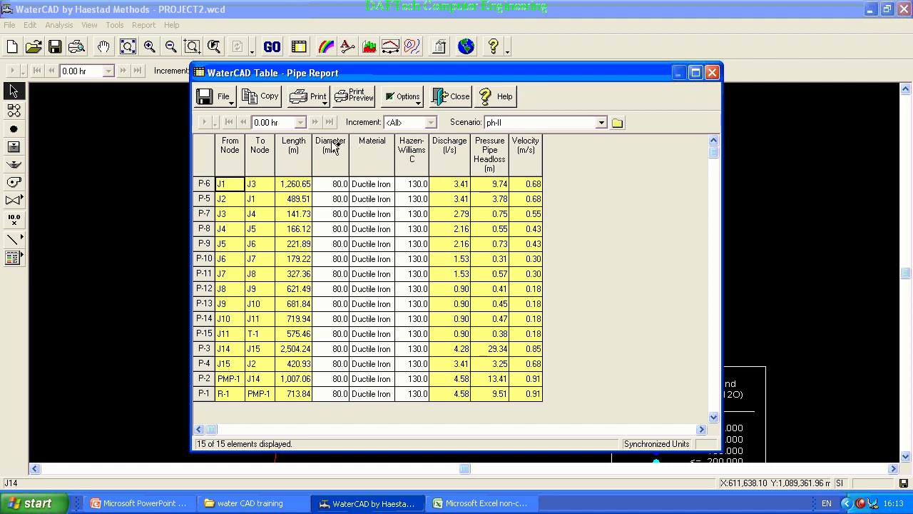
pyautogui.click(270, 102)
# Step: Rename Sheet3 in Excel to pipe-phd-II
pyautogui.click(446, 505)
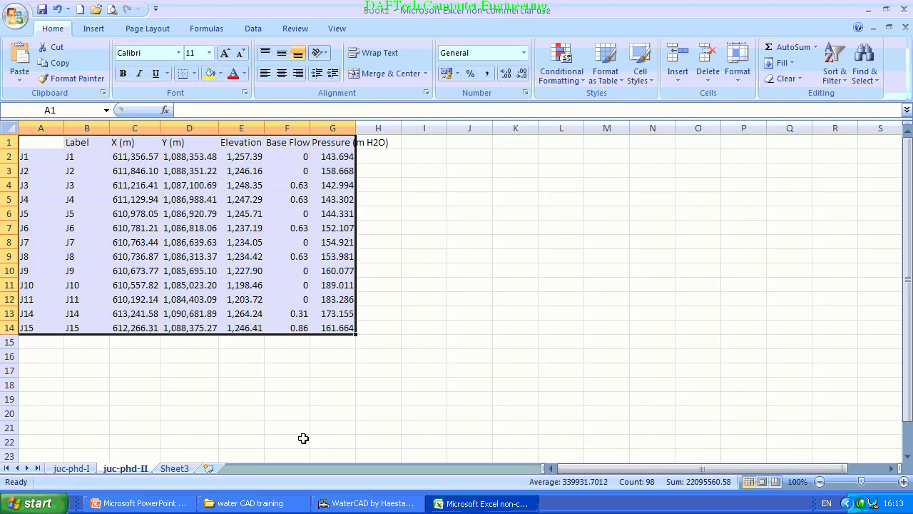
pyautogui.click(174, 469)
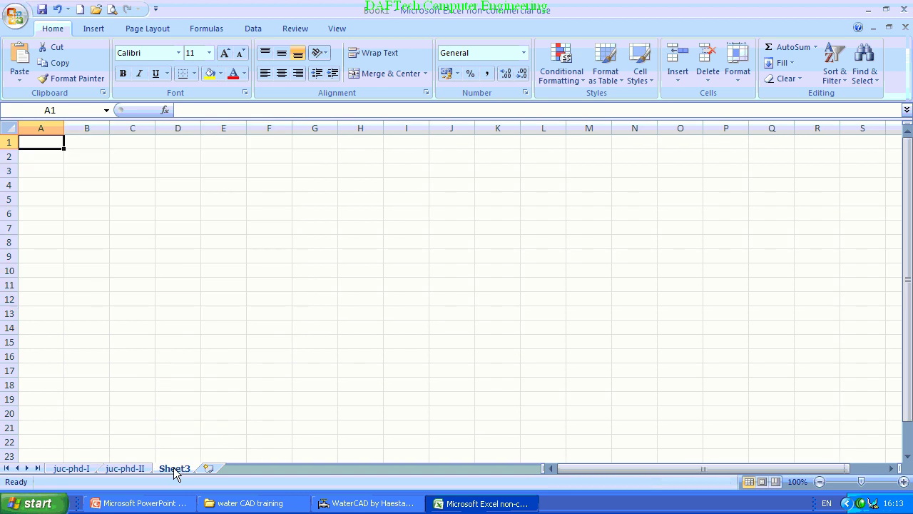
pyautogui.rightClick(175, 471)
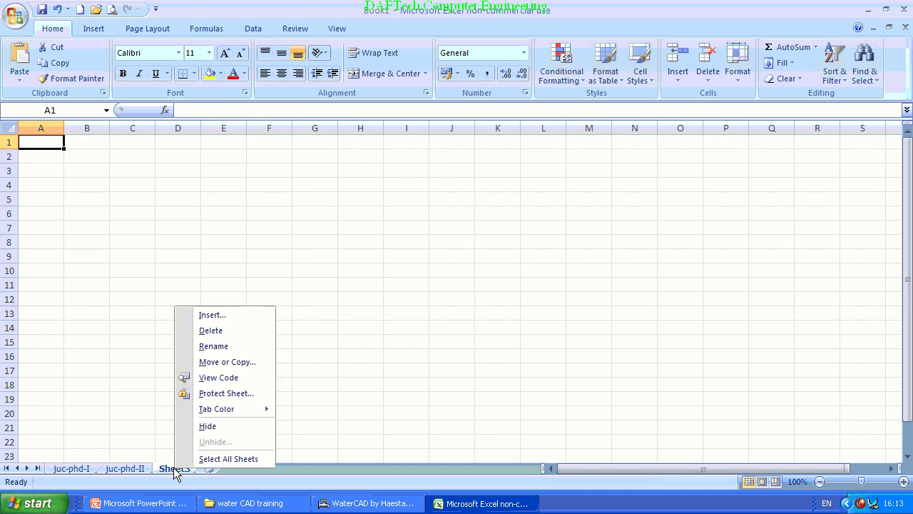
pyautogui.click(216, 347)
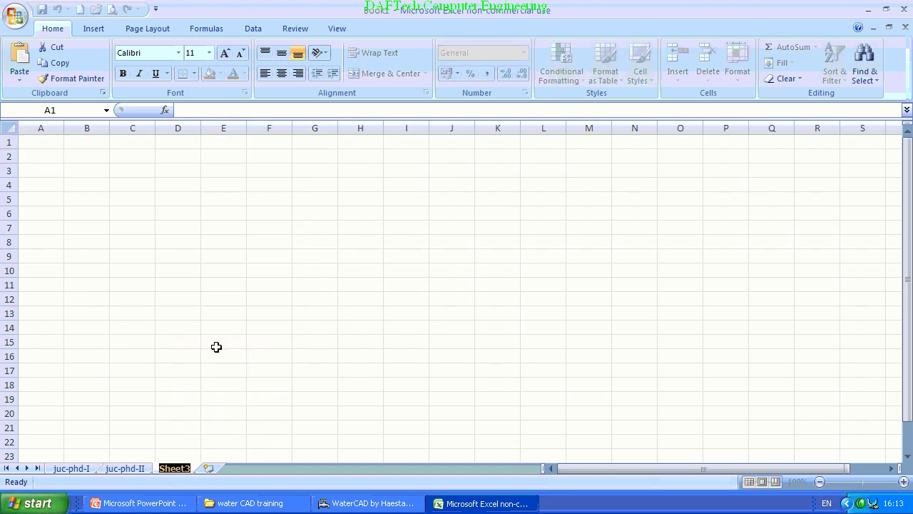
pyautogui.write('pipe')
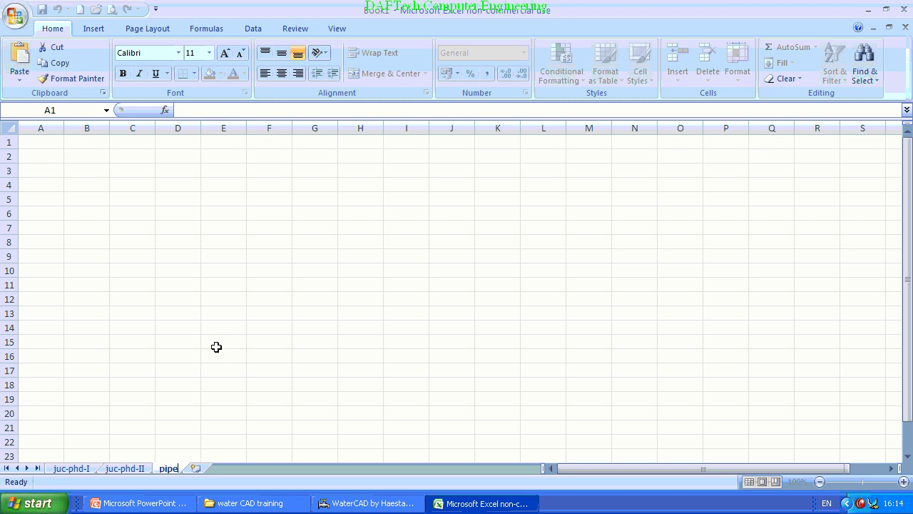
pyautogui.write('-')
pyautogui.write('p')
pyautogui.write('hd')
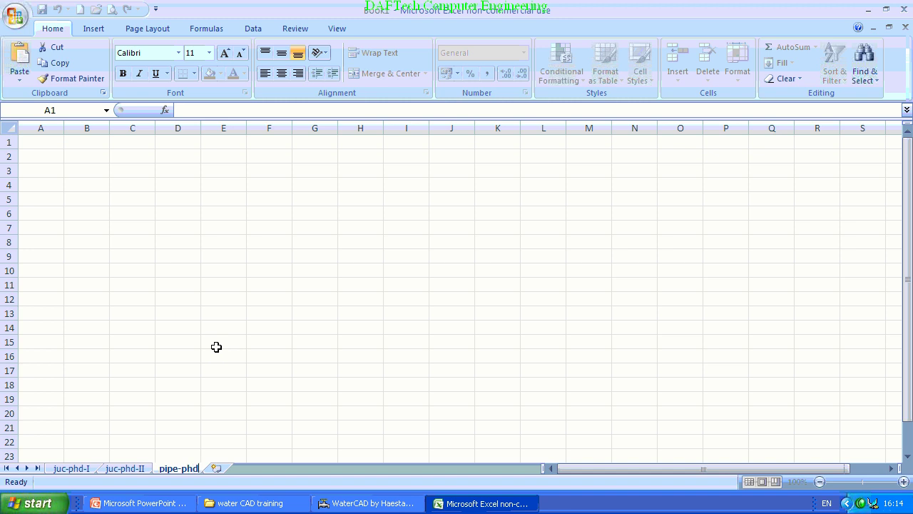
pyautogui.write('-')
pyautogui.write('II')
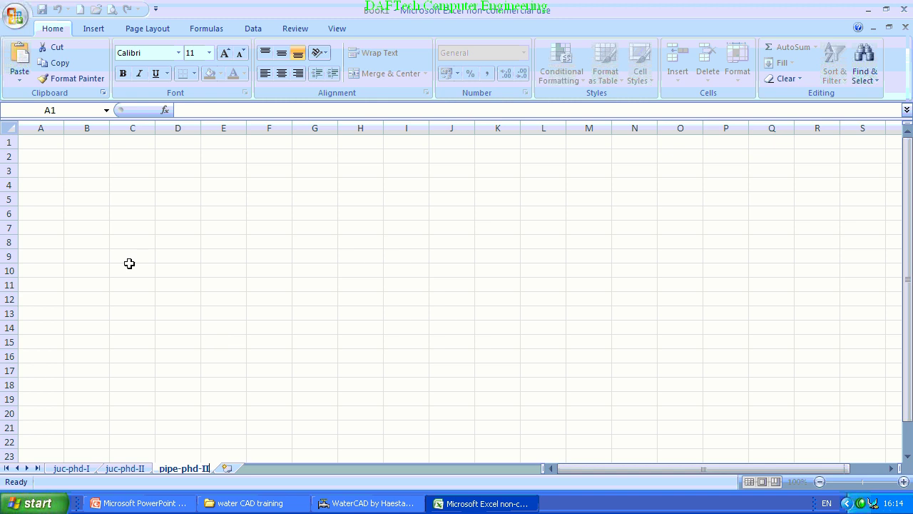
pyautogui.click(39, 142)
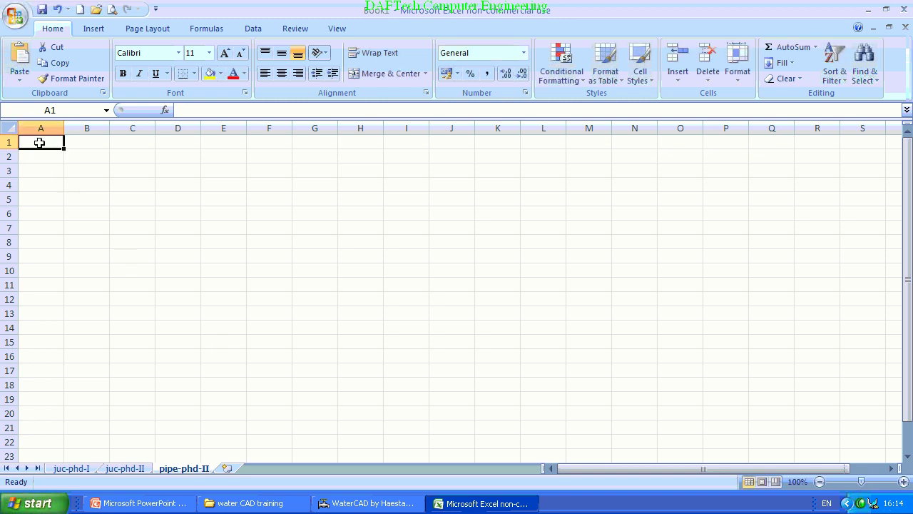
# Step: Paste the 15 ph-II pipe rows at A1 of pipe-phd-II
pyautogui.rightClick(40, 143)
pyautogui.click(73, 180)
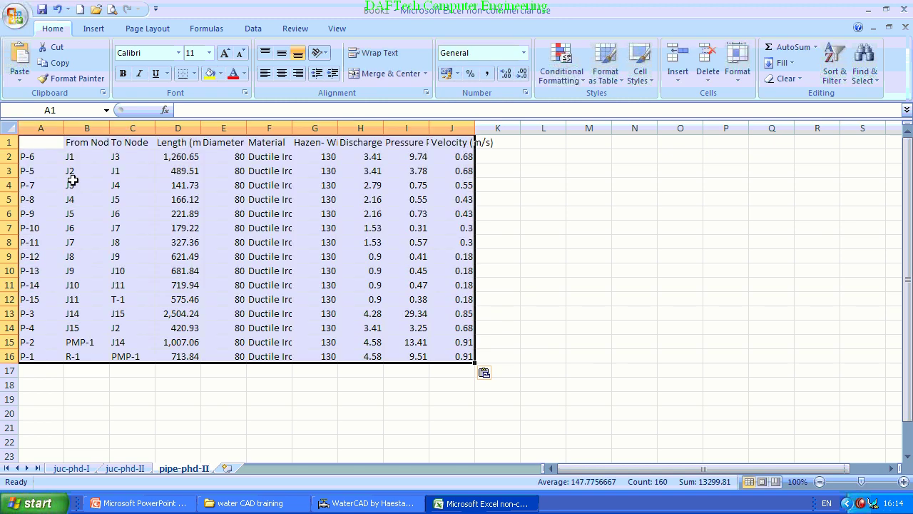
pyautogui.click(283, 173)
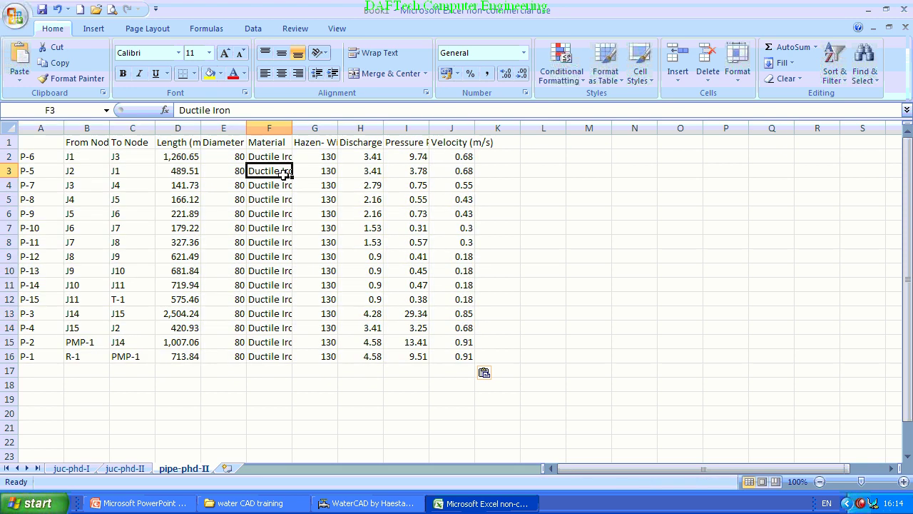
pyautogui.click(365, 504)
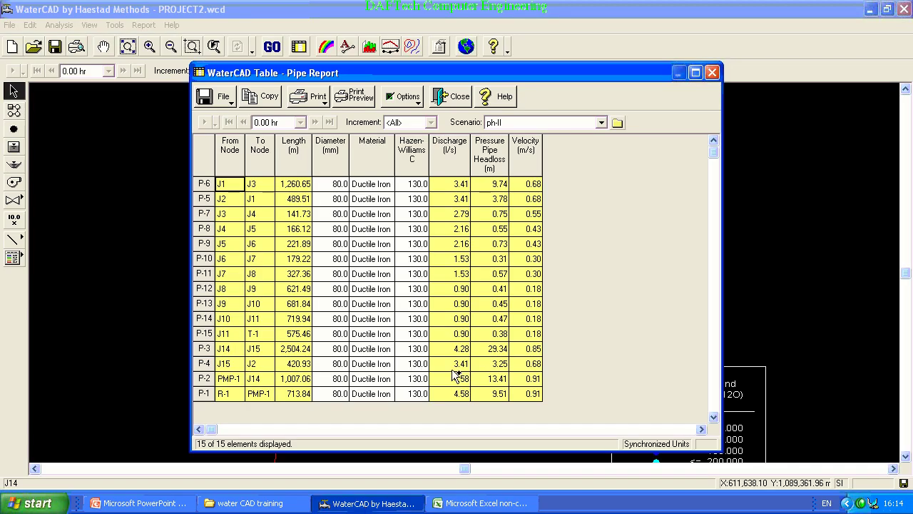
# Step: Show phd-I scenario results in the Pipe Report, then return to the Excel workbook
pyautogui.click(602, 122)
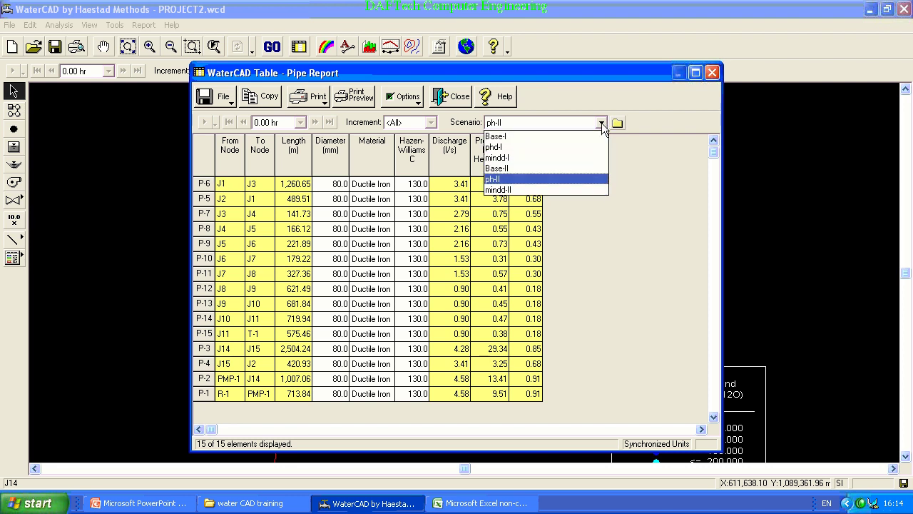
pyautogui.click(569, 148)
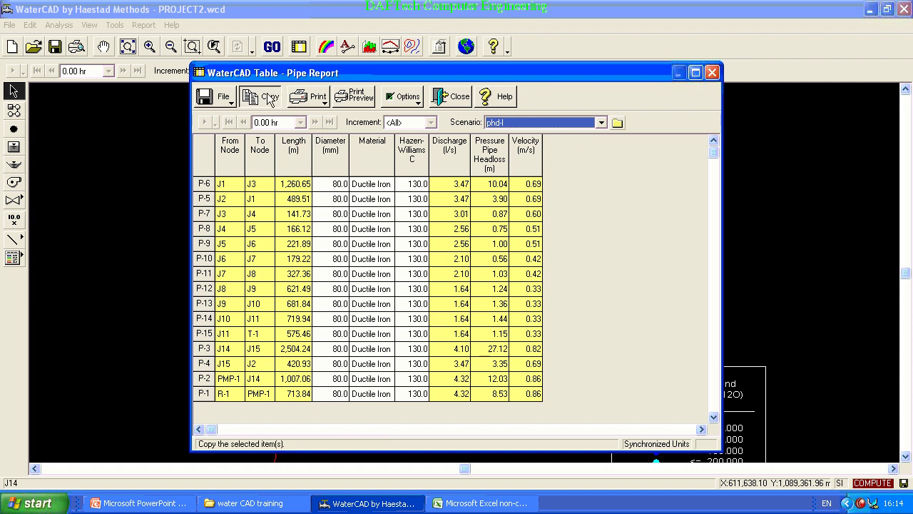
pyautogui.click(464, 503)
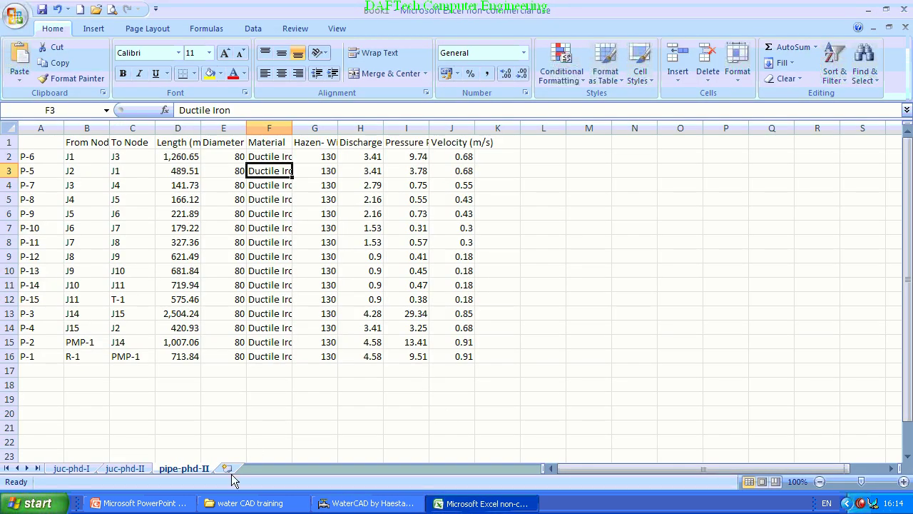
# Step: Insert a new sheet named pipe-phd-I and paste the 15-row phd-I pipe table at F1
pyautogui.click(227, 469)
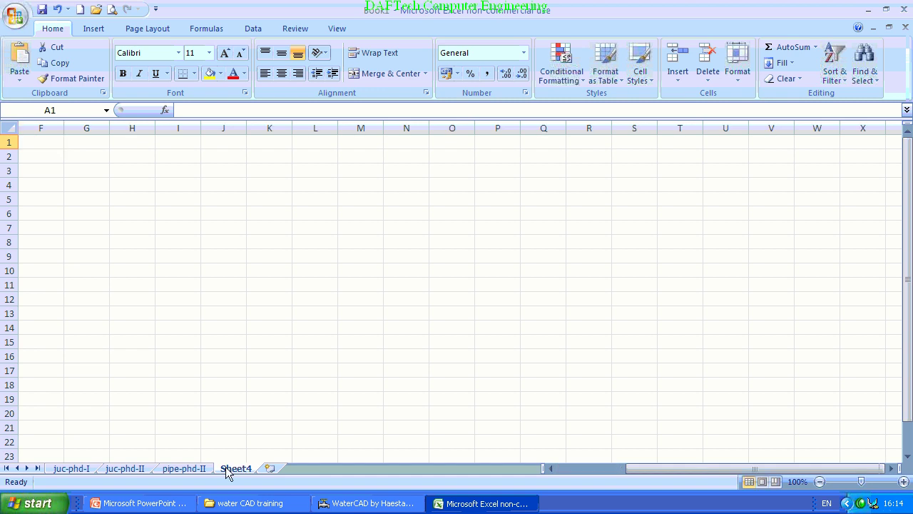
pyautogui.rightClick(225, 467)
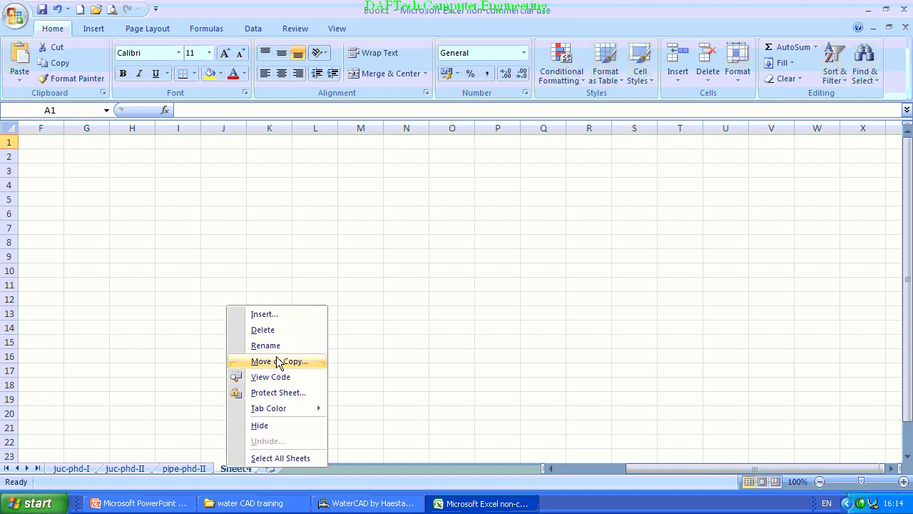
pyautogui.click(272, 346)
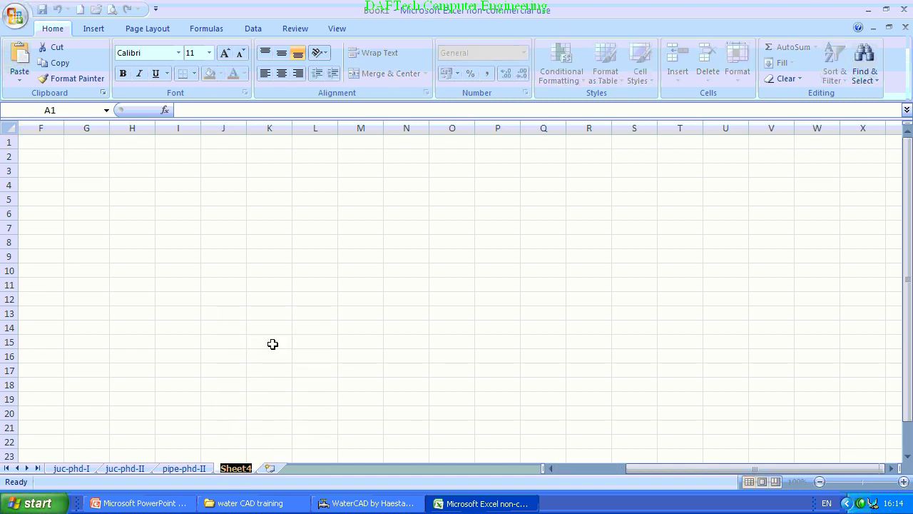
pyautogui.write('pip')
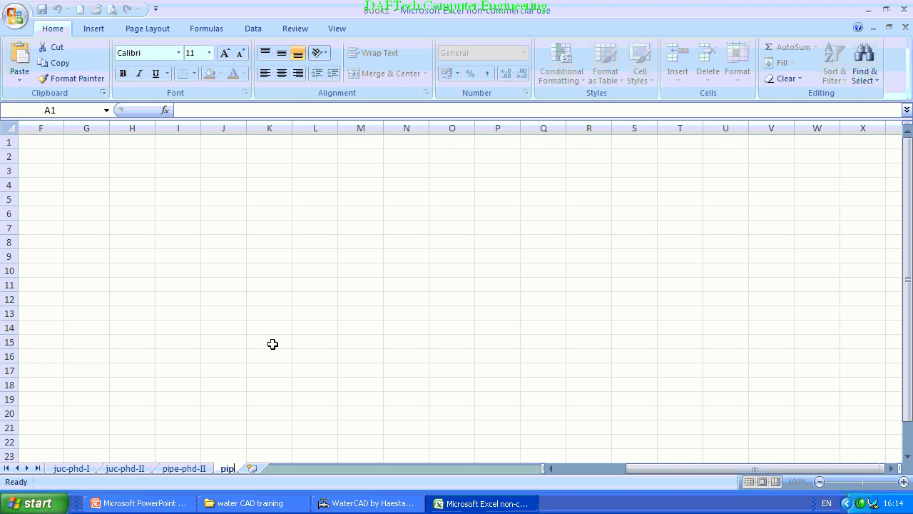
pyautogui.write('e=')
pyautogui.press('BackSpace')
pyautogui.write('-')
pyautogui.write('phd')
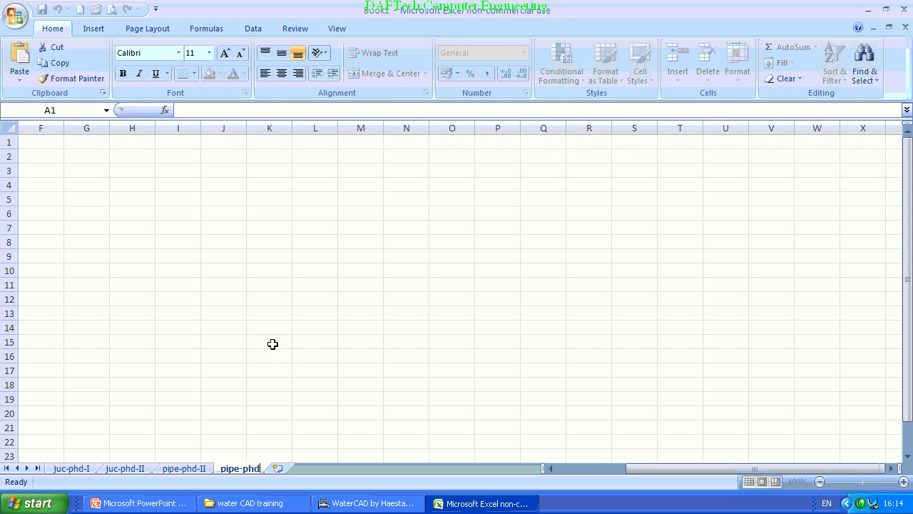
pyautogui.write('-')
pyautogui.write('I')
pyautogui.click(40, 145)
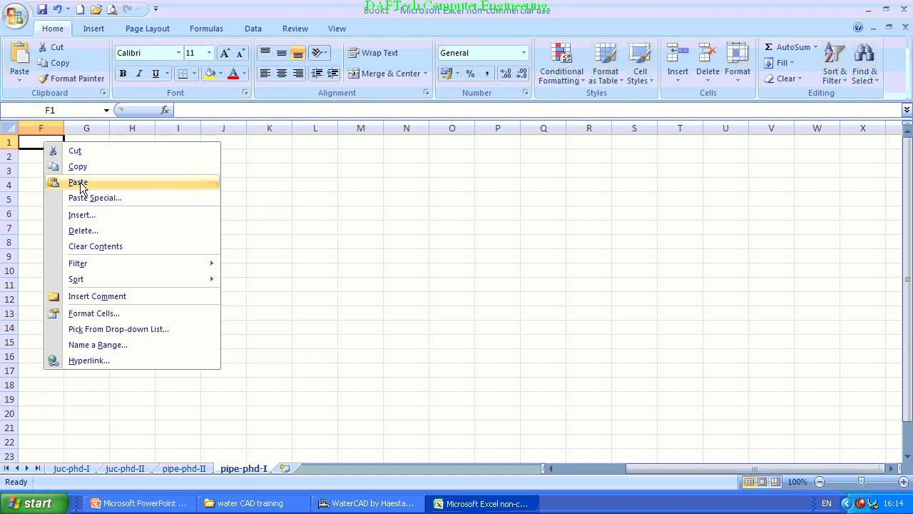
pyautogui.click(78, 182)
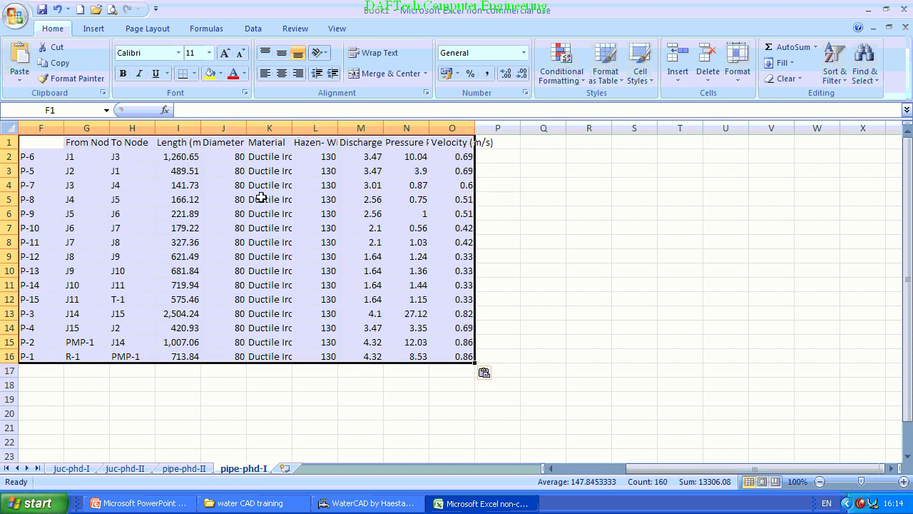
pyautogui.click(211, 200)
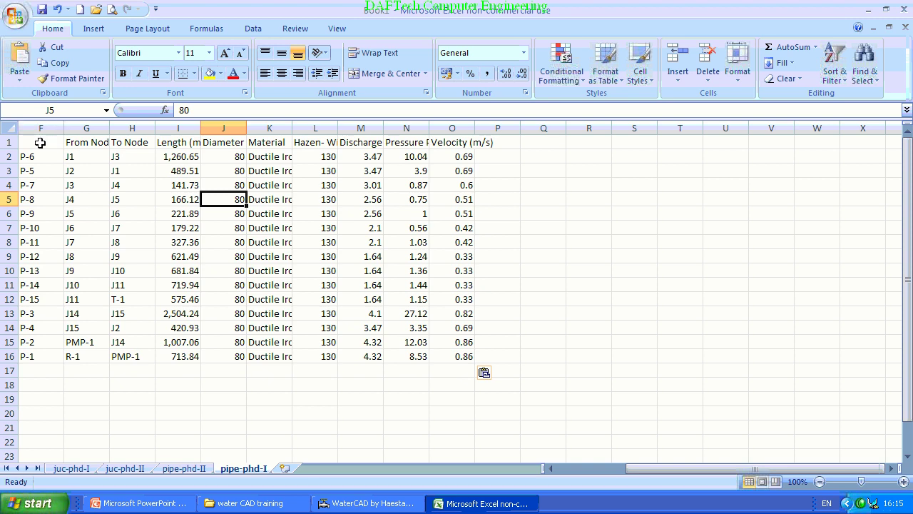
# Step: Label the empty first column heading in F1 'pipe name'
pyautogui.click(39, 144)
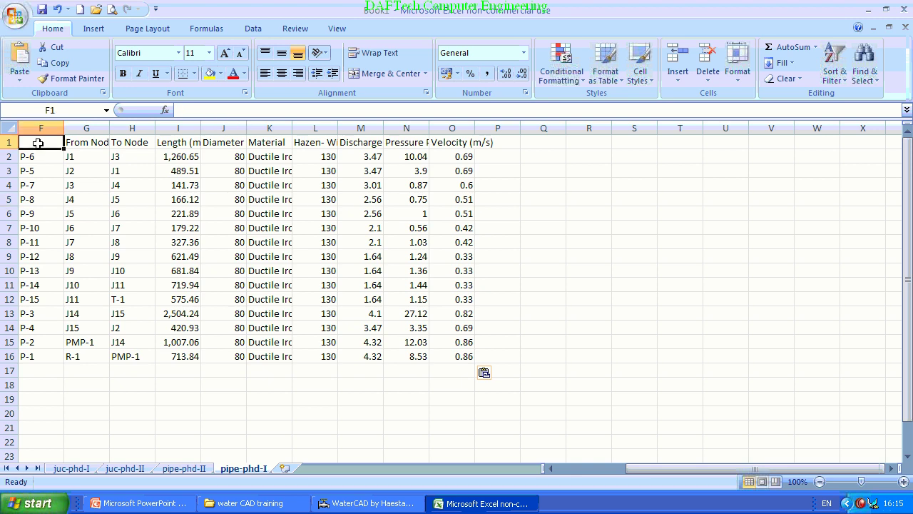
pyautogui.write('pipe')
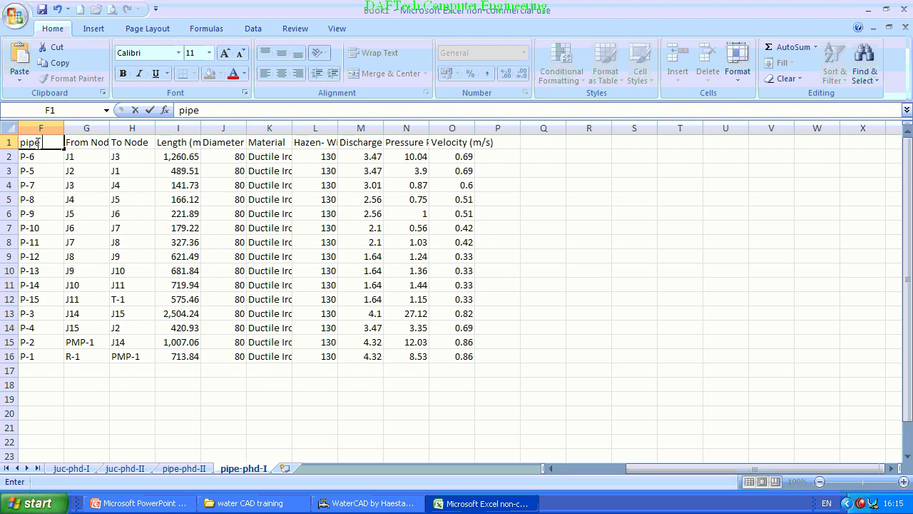
pyautogui.write(' name')
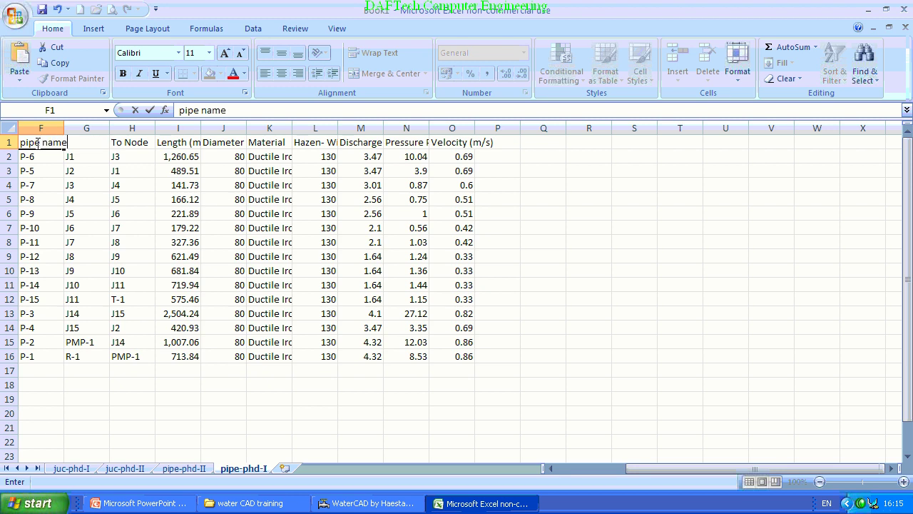
pyautogui.click(66, 170)
pyautogui.hscroll(-2, 60, 154)
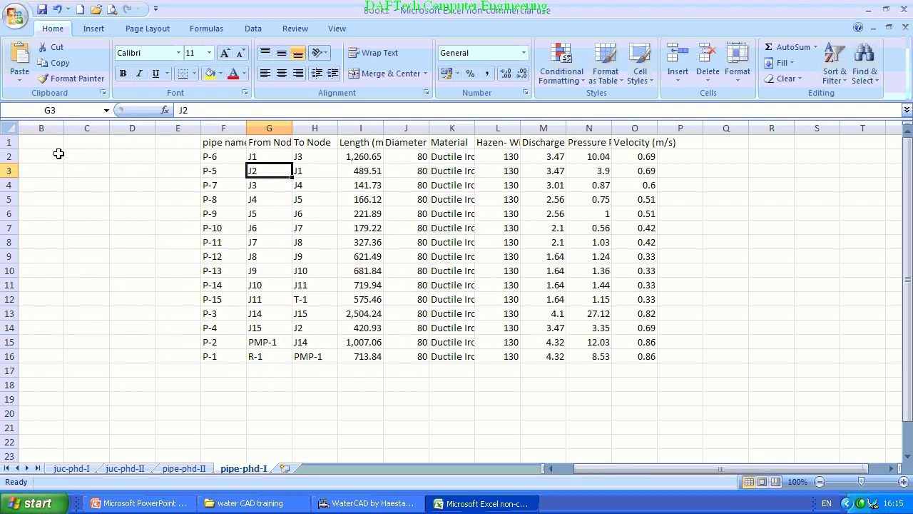
pyautogui.click(233, 145)
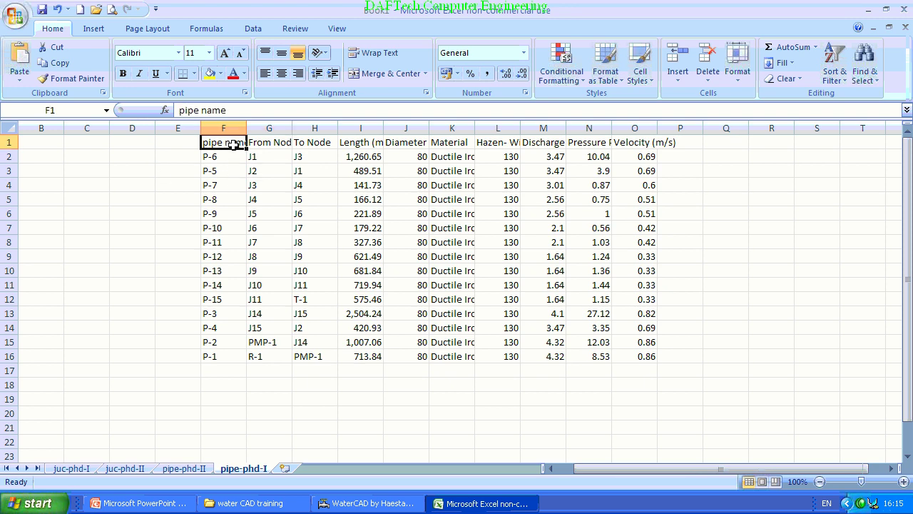
# Step: Give the pipe table F1:O16 inside borders and a heavier outline border
pyautogui.moveTo(228, 143)
pyautogui.mouseDown()
pyautogui.moveTo(634, 334)
pyautogui.moveTo(634, 352)
pyautogui.mouseUp()
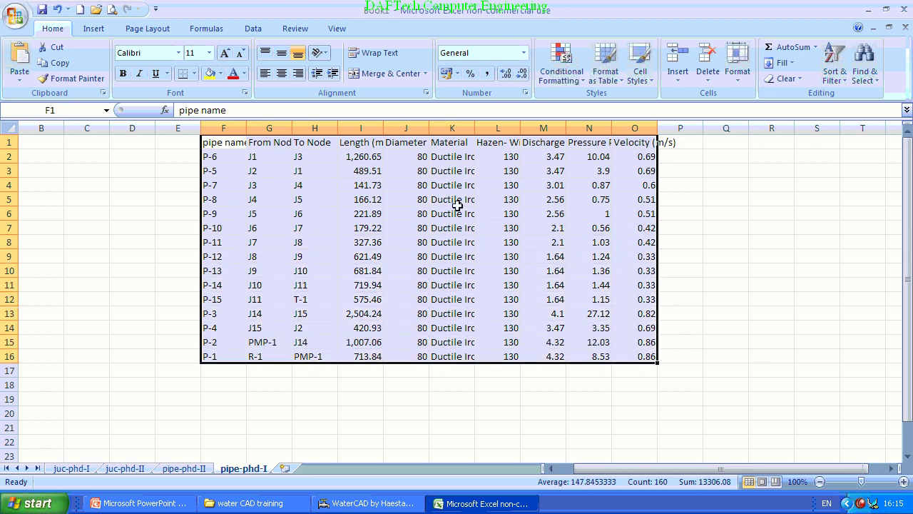
pyautogui.rightClick(277, 166)
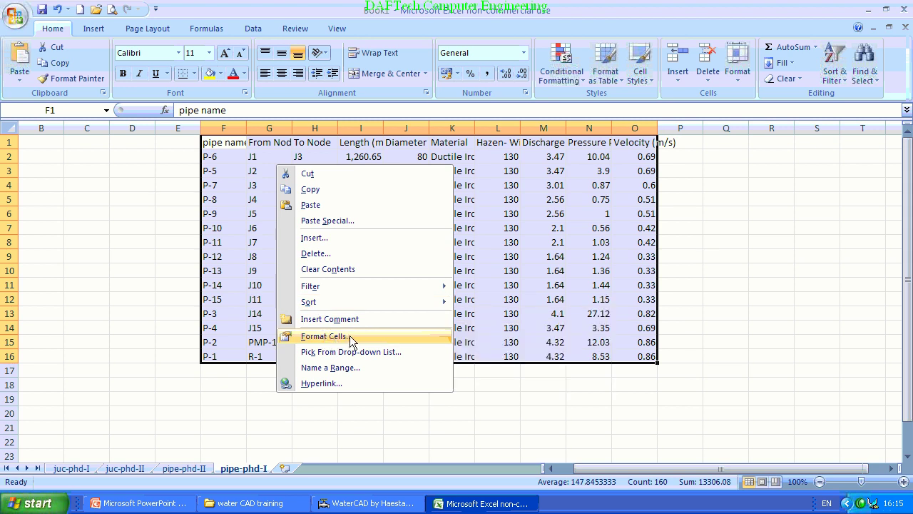
pyautogui.press('Return')
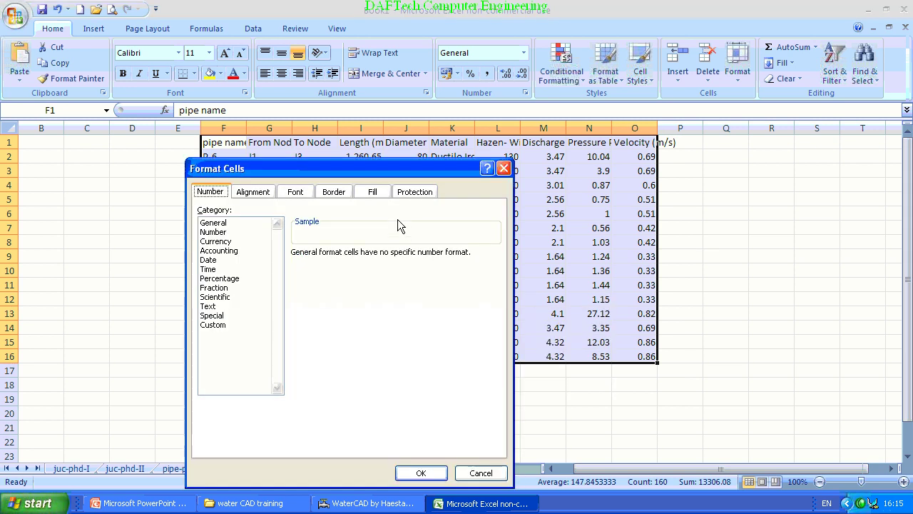
pyautogui.click(334, 192)
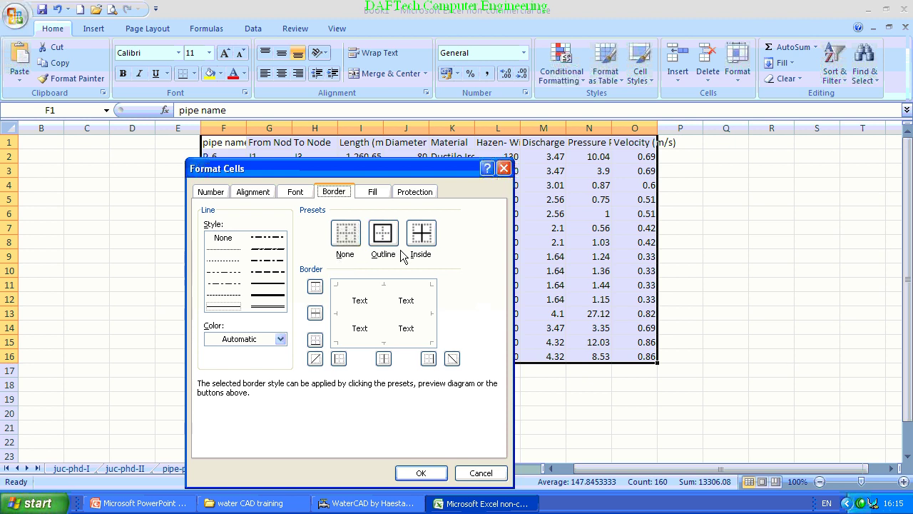
pyautogui.click(421, 237)
pyautogui.click(267, 306)
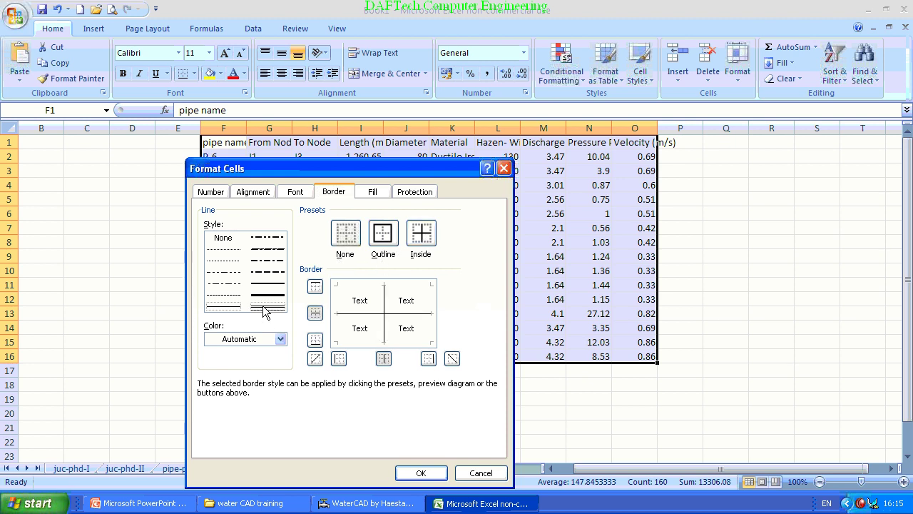
pyautogui.click(385, 235)
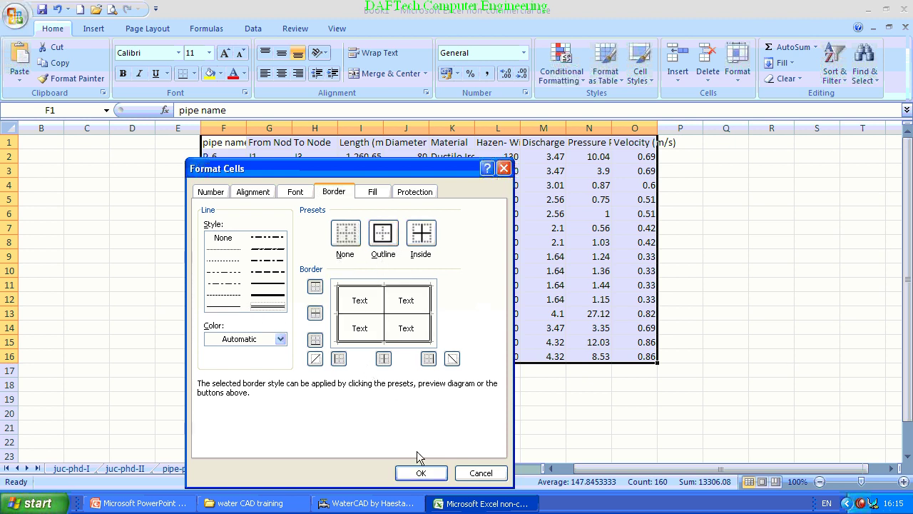
pyautogui.click(418, 472)
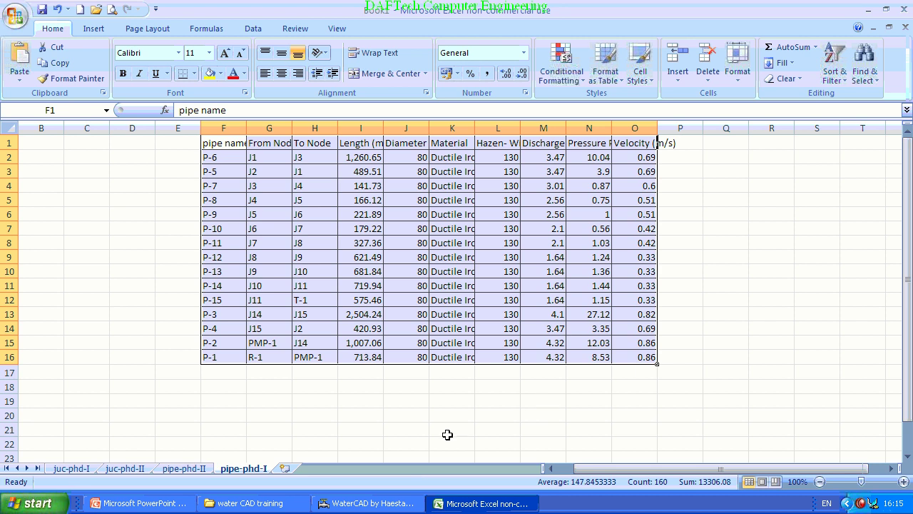
pyautogui.click(446, 431)
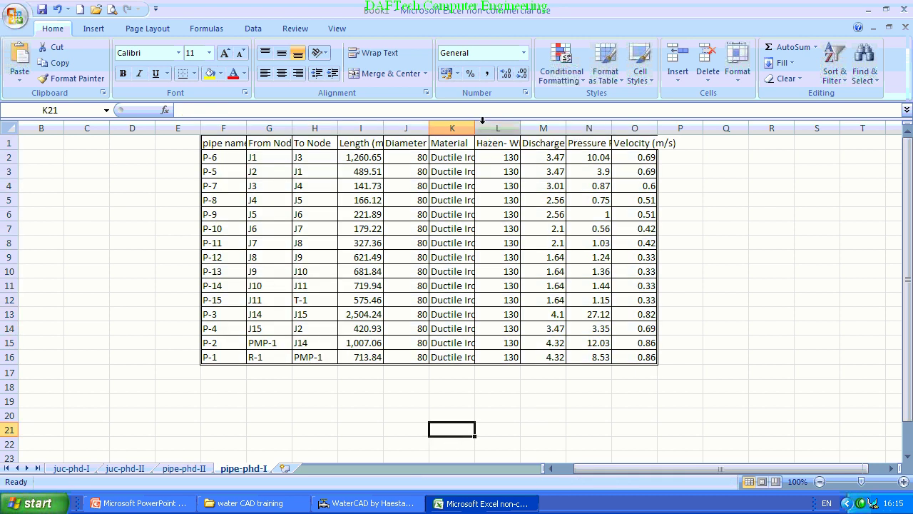
# Step: Widen the Material column to fit Ductile Iron and wrap all pipe headings in F1:O1
pyautogui.moveTo(474, 129); pyautogui.dragTo(552, 130)
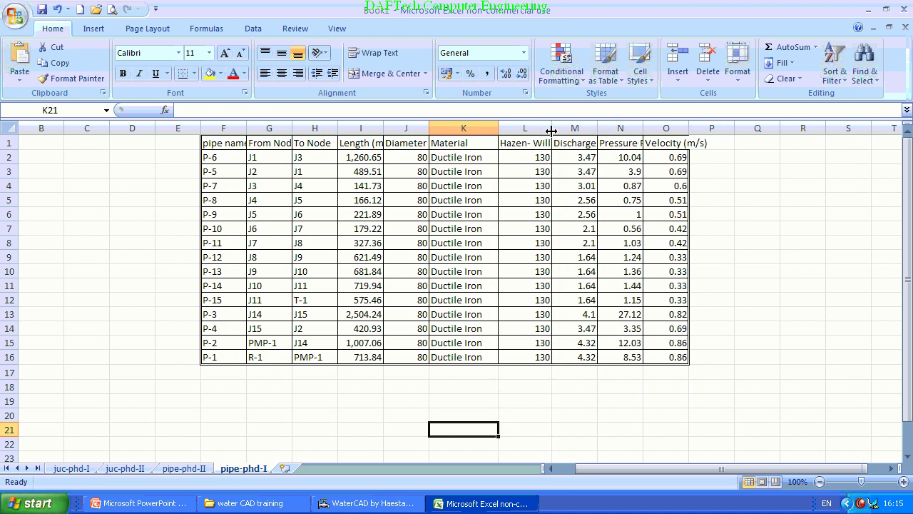
pyautogui.click(621, 144)
pyautogui.click(376, 54)
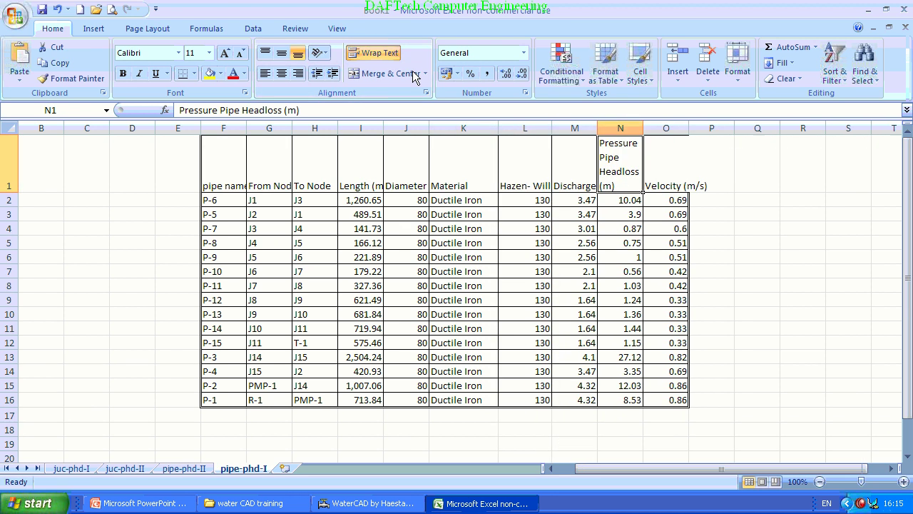
pyautogui.click(668, 186)
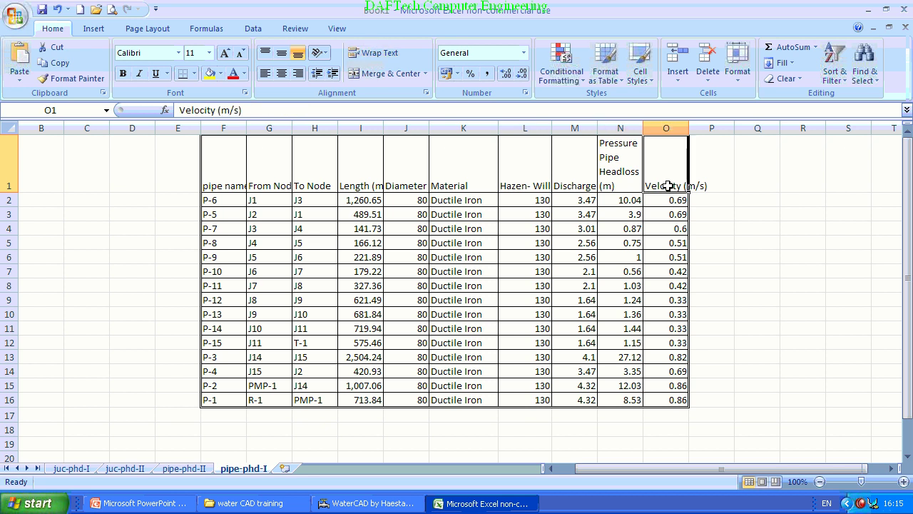
pyautogui.click(610, 165)
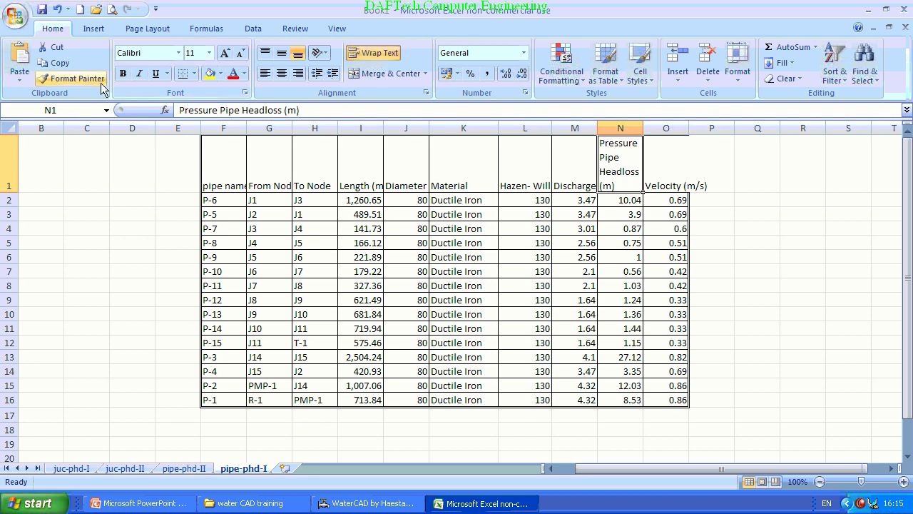
pyautogui.click(75, 78)
pyautogui.moveTo(219, 168); pyautogui.dragTo(657, 175)
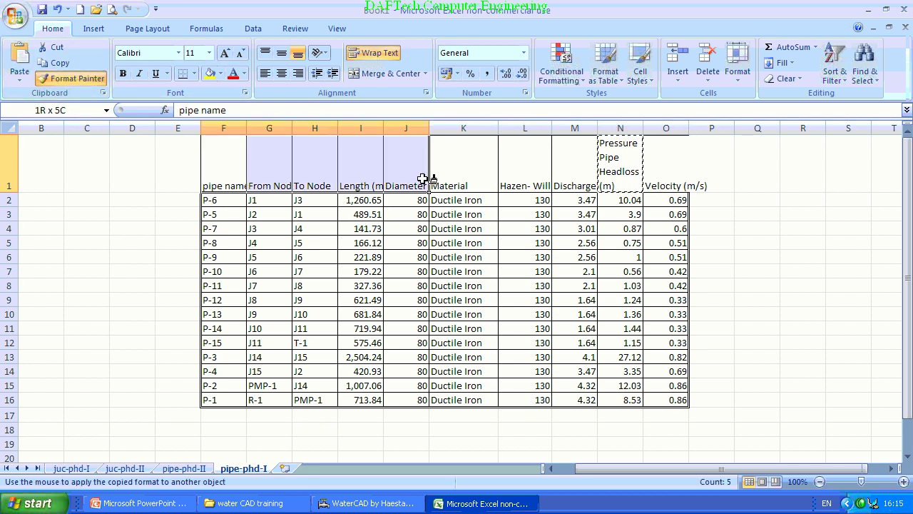
pyautogui.click(567, 169)
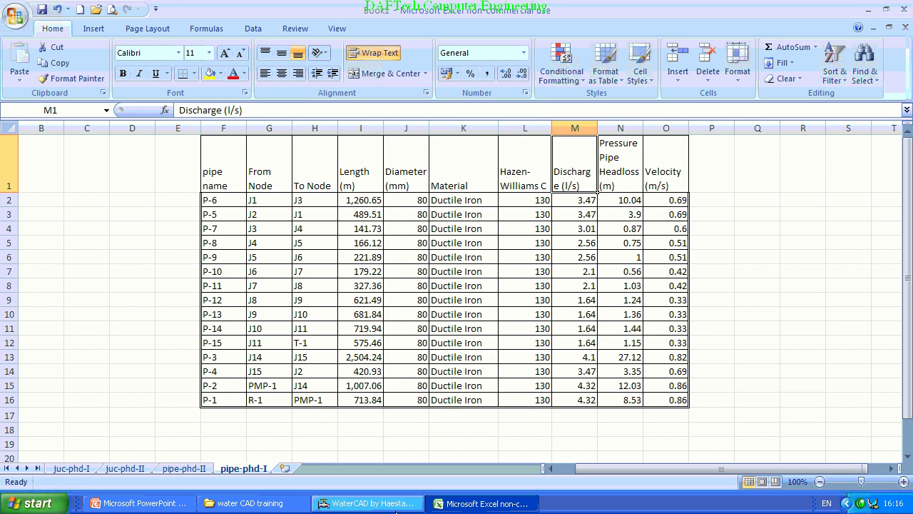
# Step: Switch WaterCAD's Pipe Report to the mindd-II scenario results
pyautogui.click(364, 503)
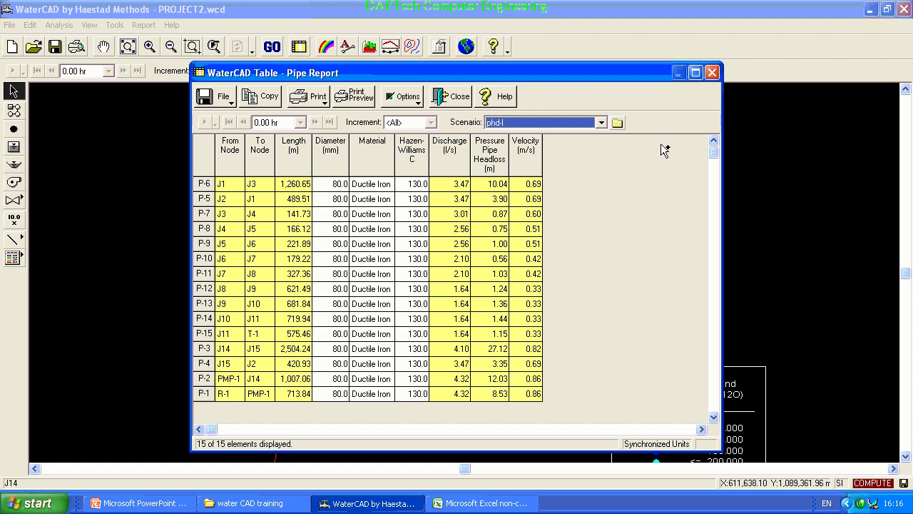
pyautogui.click(601, 122)
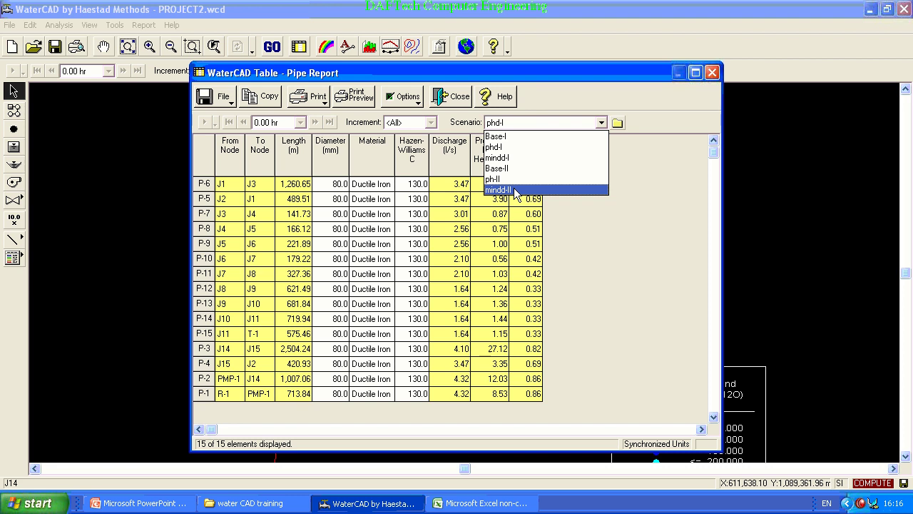
pyautogui.click(517, 191)
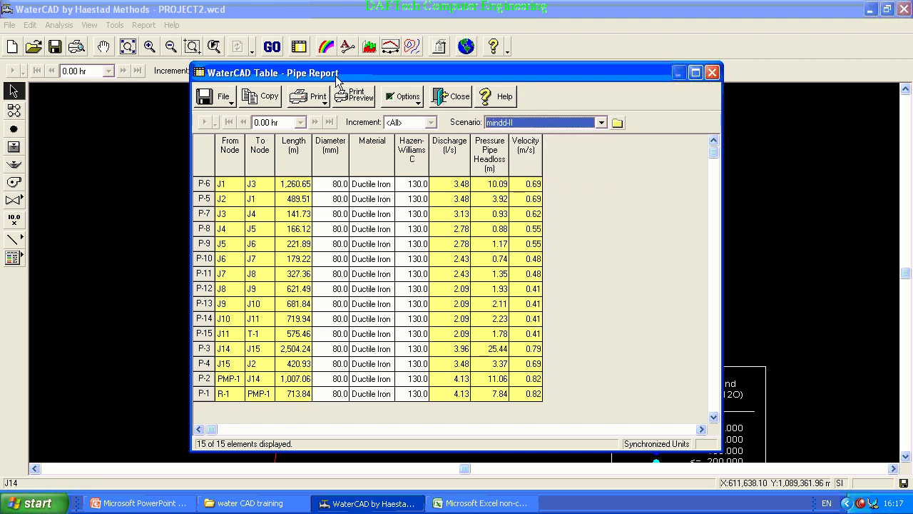
# Step: Close the pipe report, open the mindd-II Junction Report, and copy its table
pyautogui.click(713, 73)
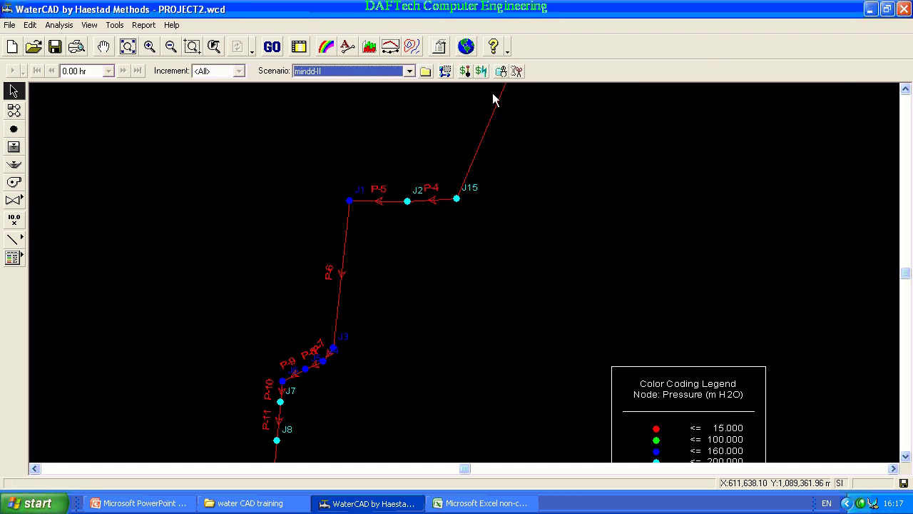
pyautogui.click(299, 47)
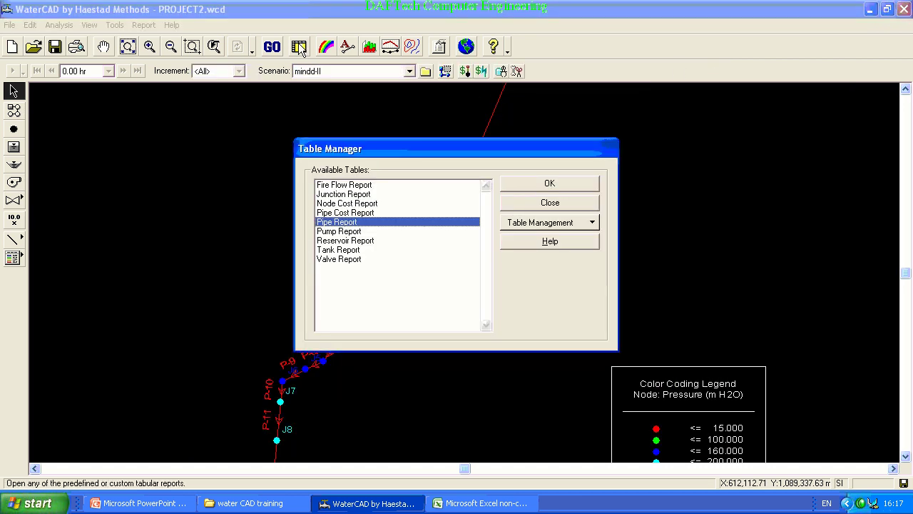
pyautogui.doubleClick(348, 194)
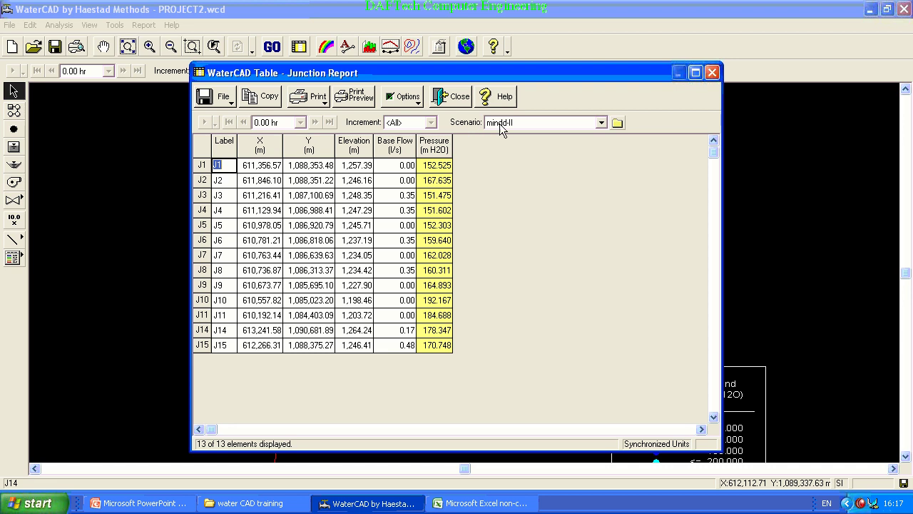
pyautogui.click(264, 100)
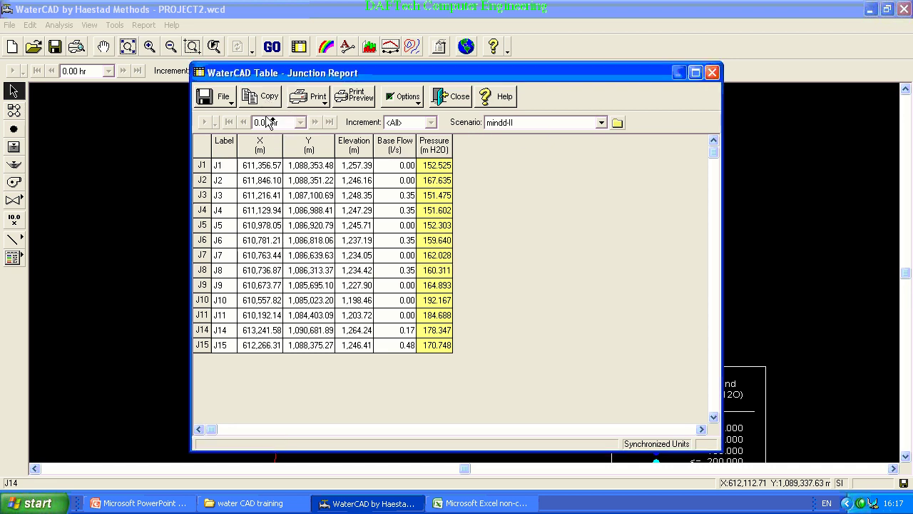
# Step: Add a new Excel sheet named mindd
pyautogui.click(481, 504)
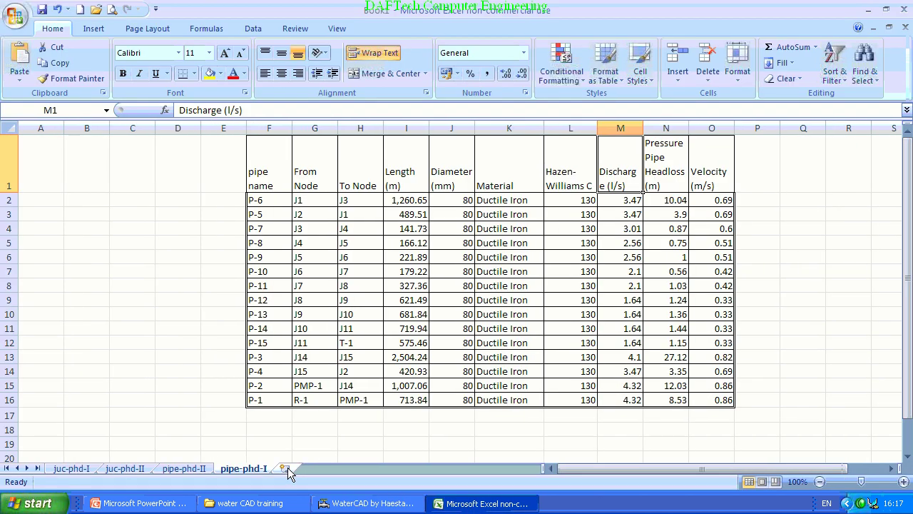
pyautogui.click(286, 468)
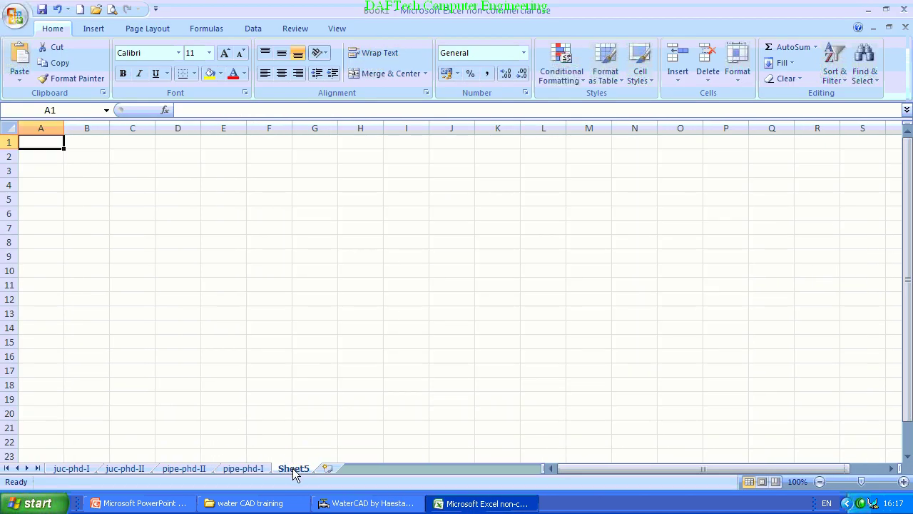
pyautogui.doubleClick(293, 468)
pyautogui.write('ml')
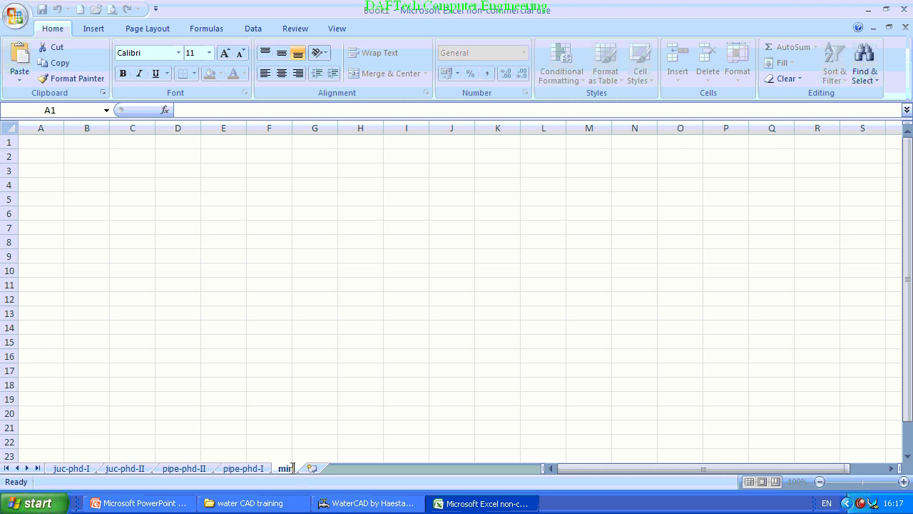
pyautogui.write('ddl')
pyautogui.click(44, 146)
# Step: Paste the junction table at A1 and autofit columns C and D for the X and Y values
pyautogui.rightClick(45, 146)
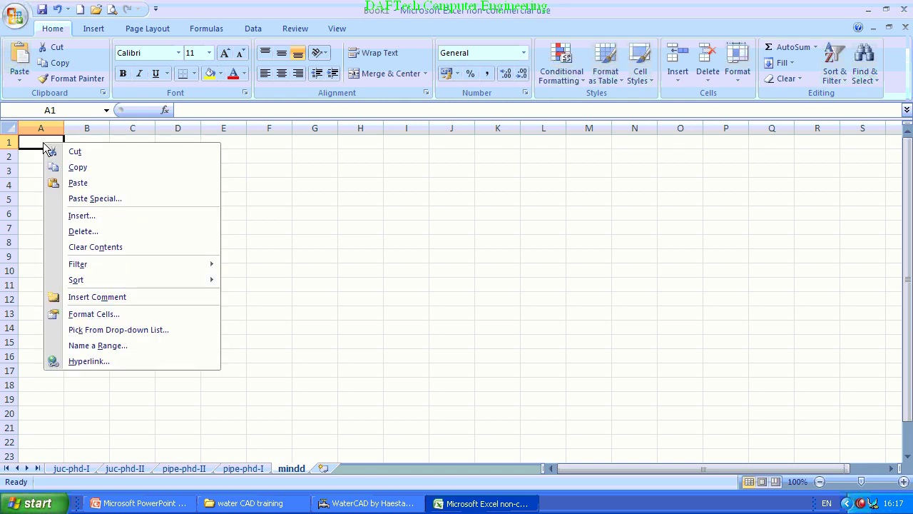
pyautogui.click(78, 183)
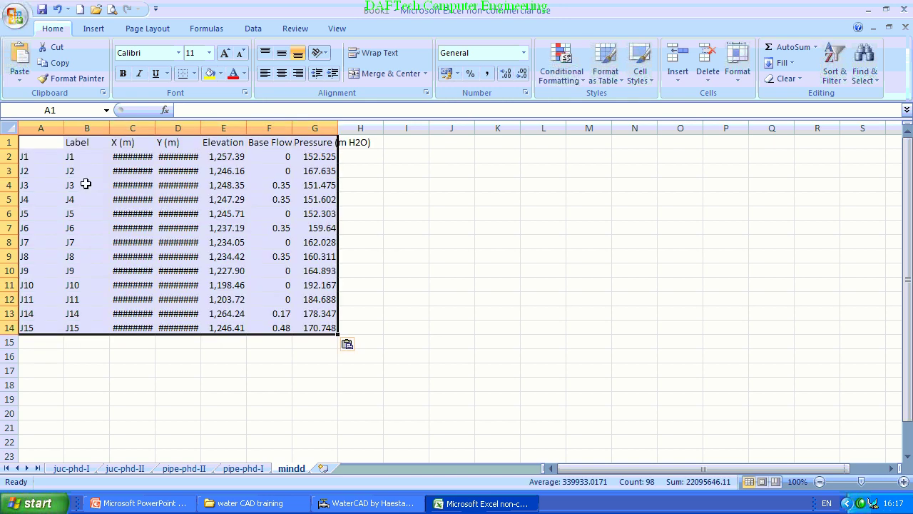
pyautogui.doubleClick(156, 127)
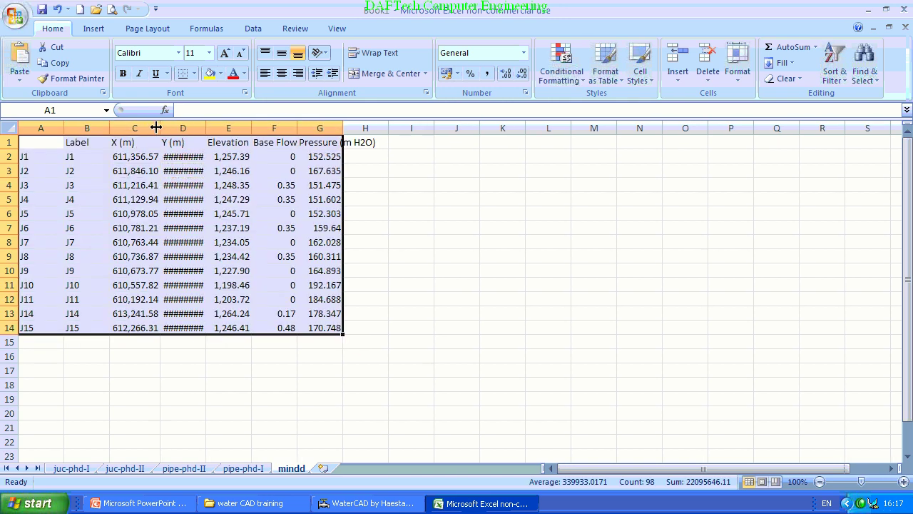
pyautogui.doubleClick(206, 128)
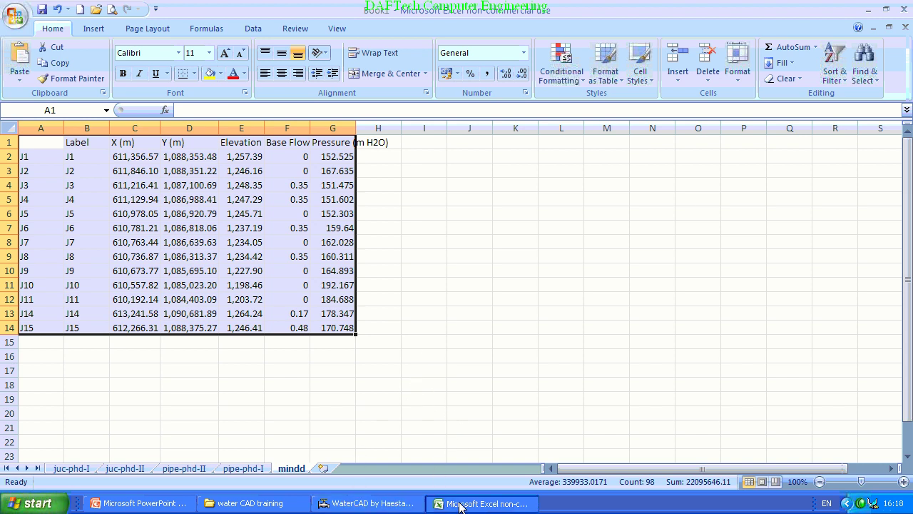
pyautogui.click(382, 504)
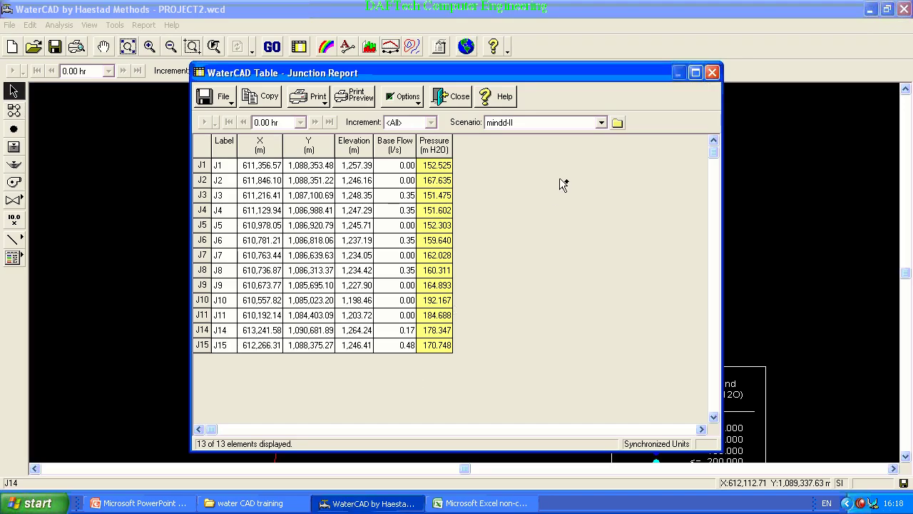
# Step: Close the Junction Report and set the active scenario to phd-I
pyautogui.click(712, 72)
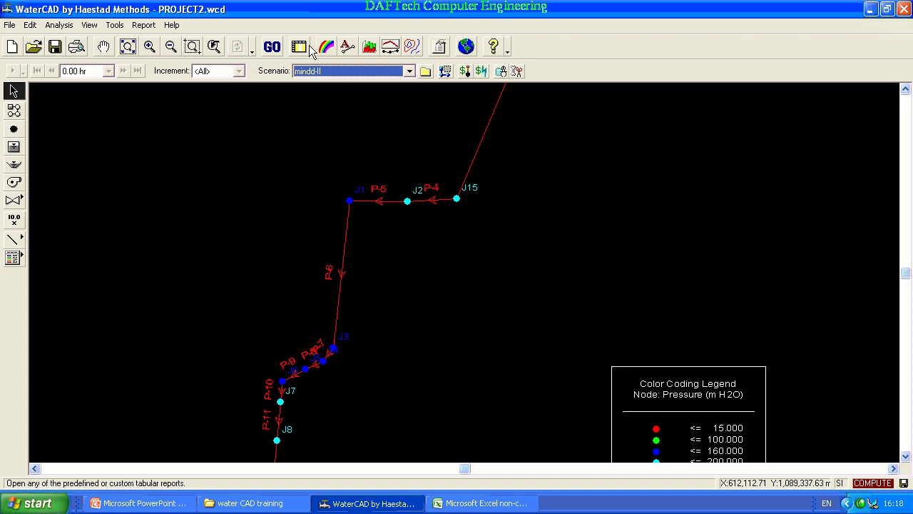
pyautogui.click(410, 72)
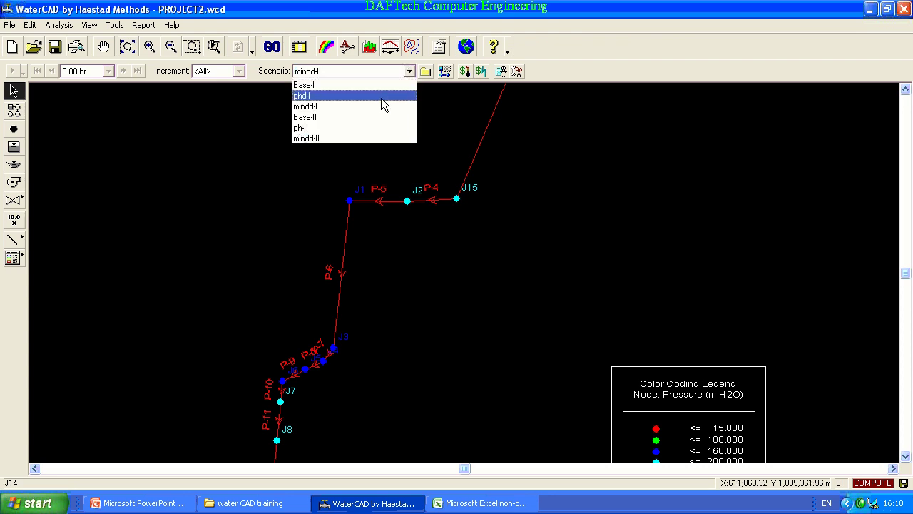
pyautogui.click(376, 98)
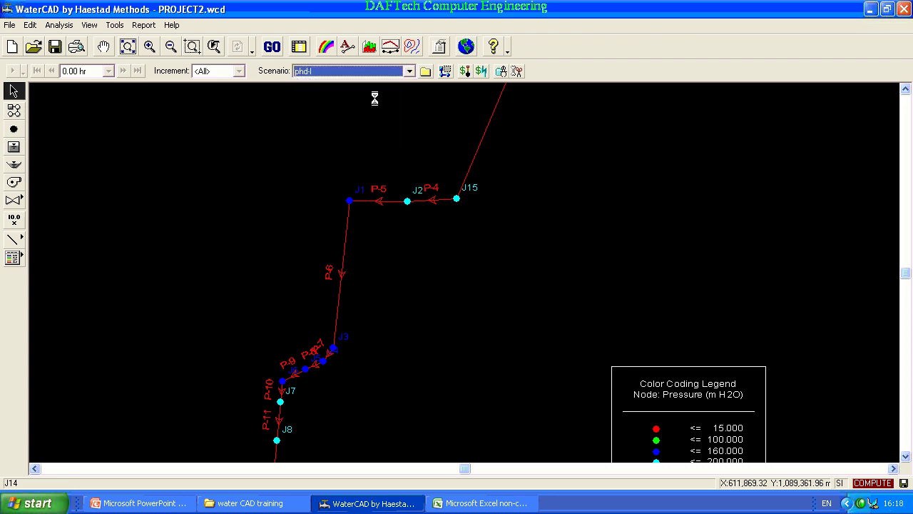
# Step: Open the Pump Report showing PMP-1 and copy its table
pyautogui.click(299, 47)
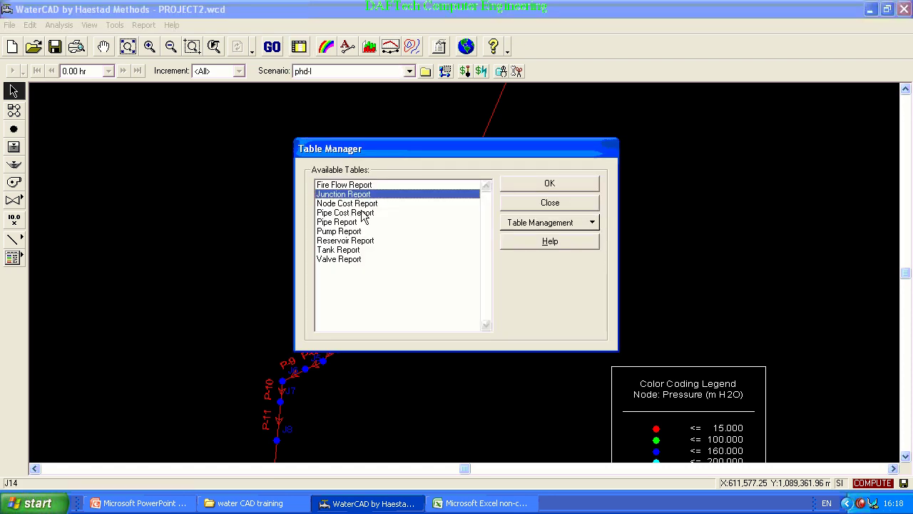
pyautogui.click(345, 251)
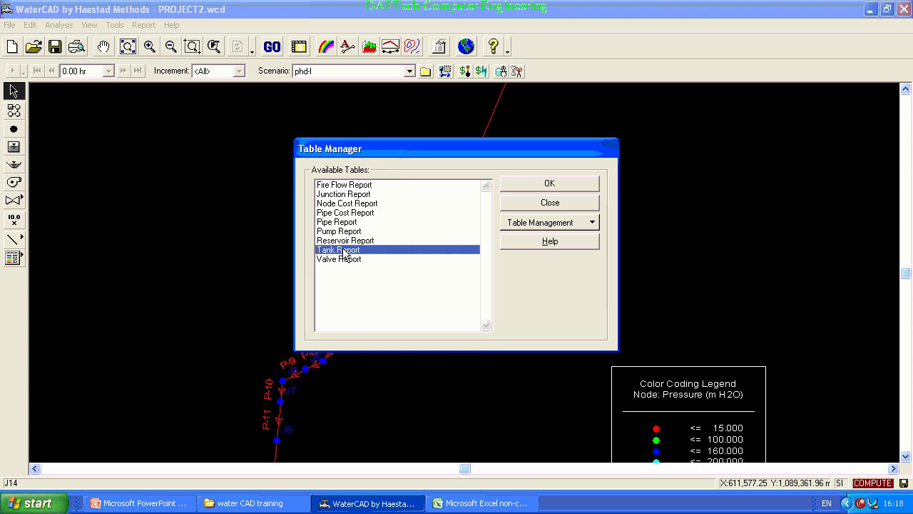
pyautogui.click(348, 243)
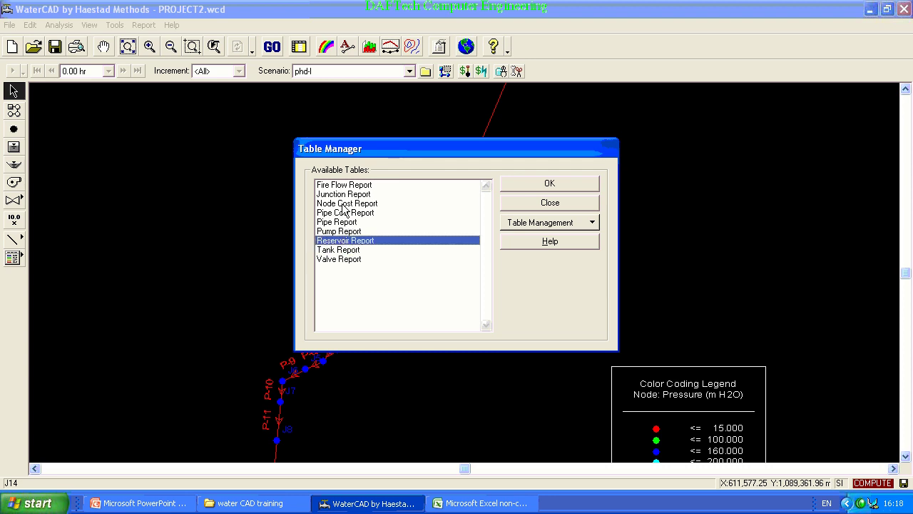
pyautogui.click(342, 232)
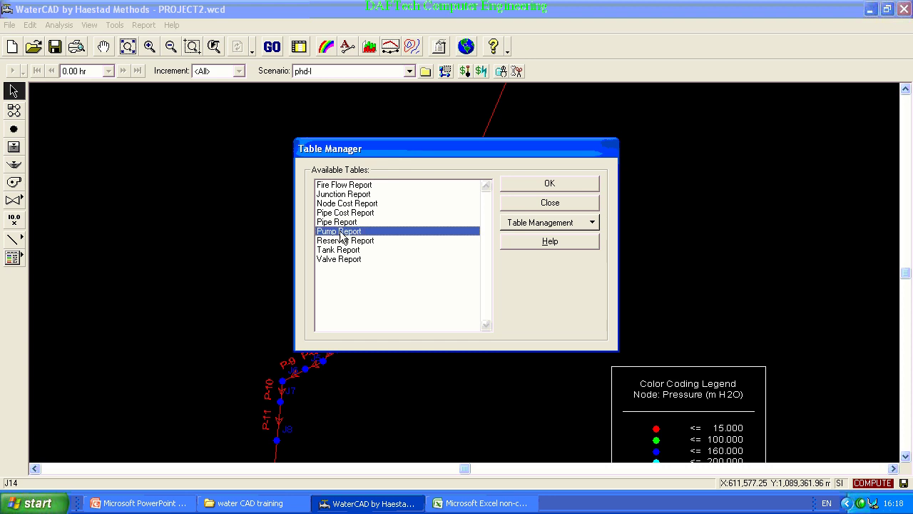
pyautogui.doubleClick(342, 232)
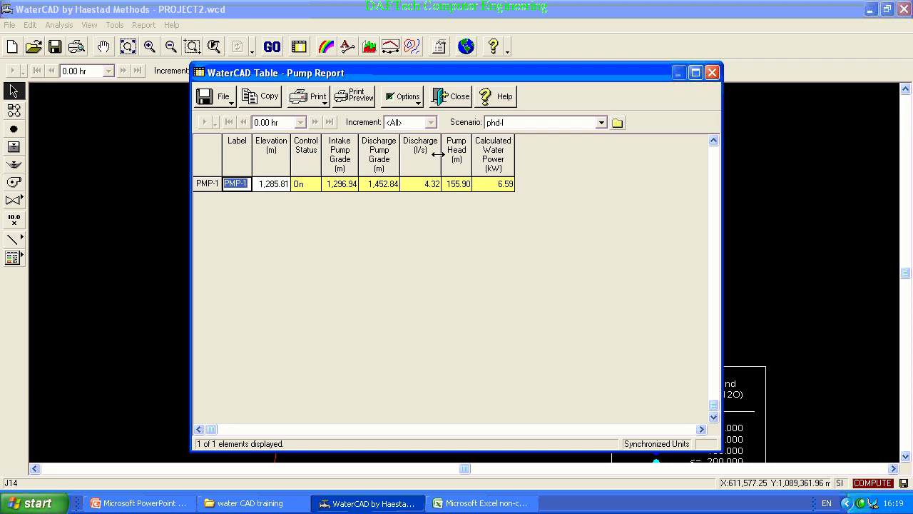
pyautogui.click(266, 96)
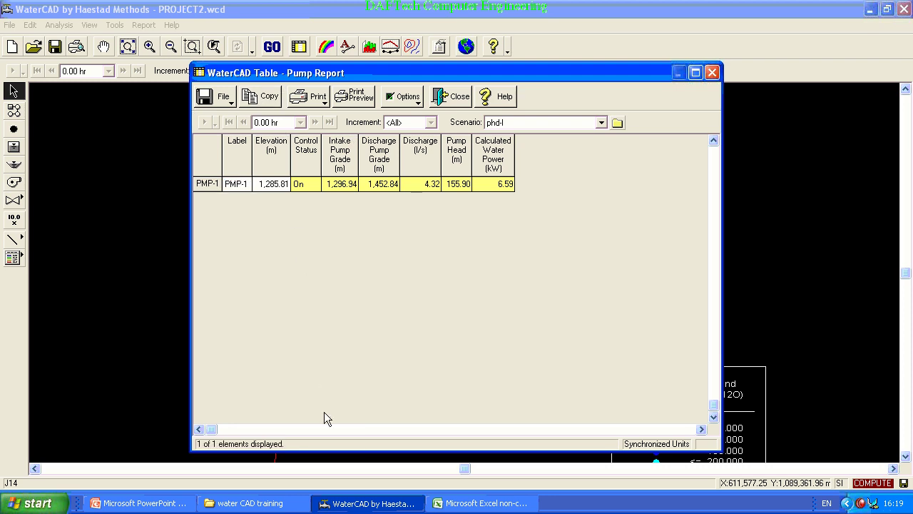
# Step: Add an Excel sheet named pump and paste the pump table at A1
pyautogui.click(462, 503)
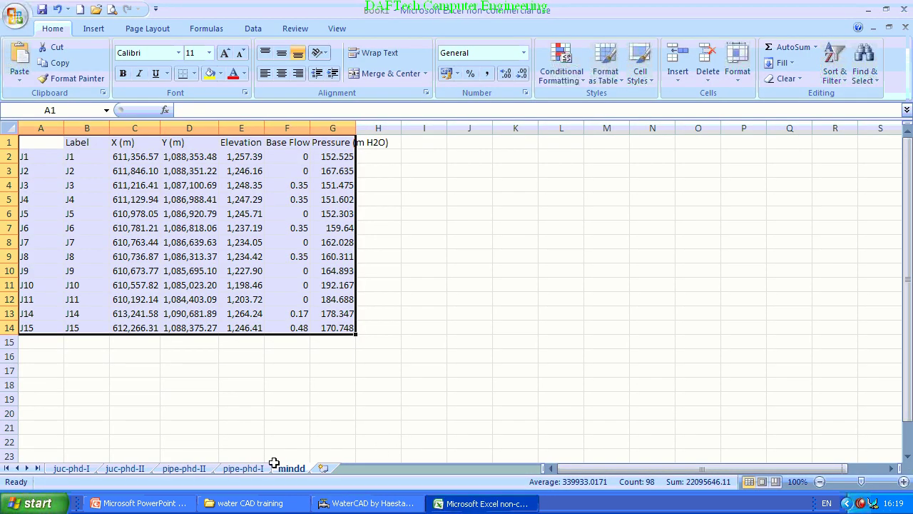
pyautogui.click(324, 469)
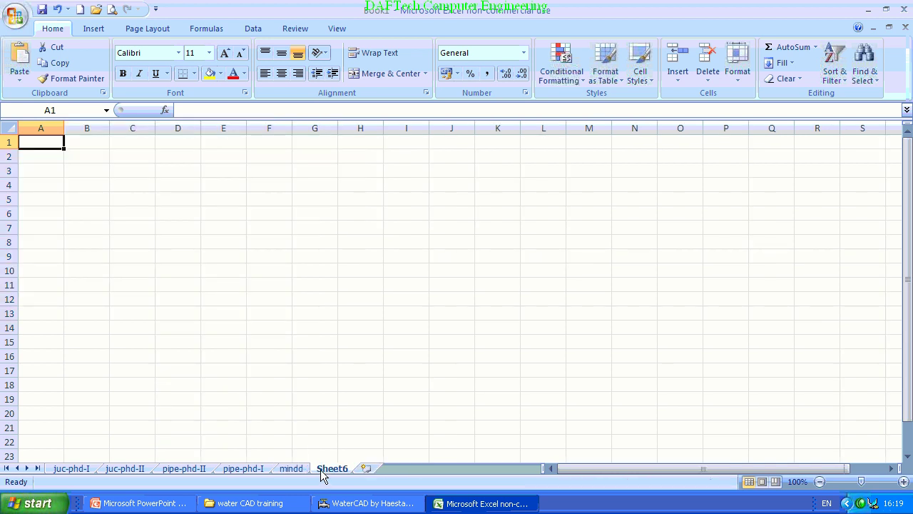
pyautogui.doubleClick(330, 469)
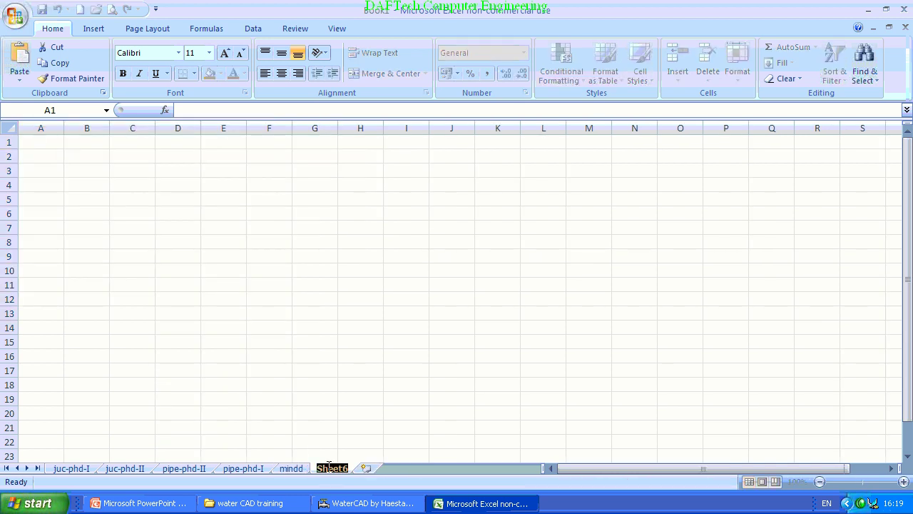
pyautogui.write('pu')
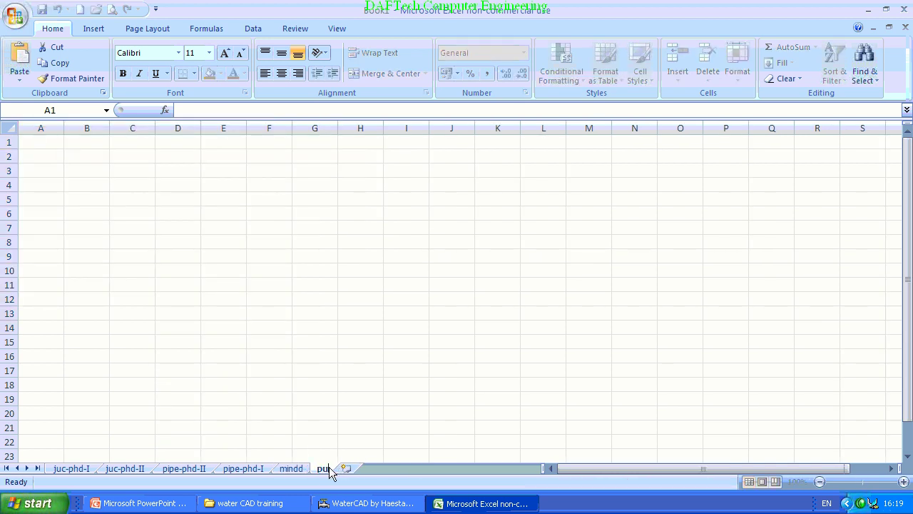
pyautogui.write('mp')
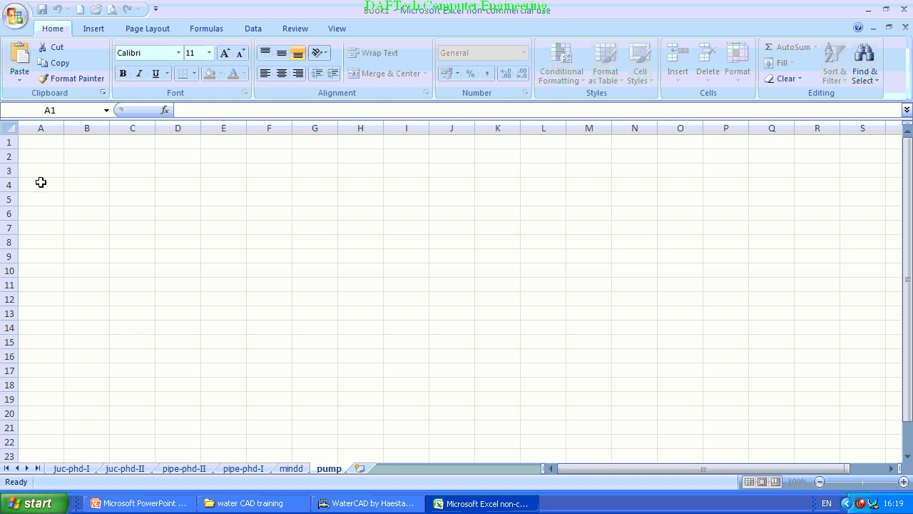
pyautogui.click(41, 145)
pyautogui.rightClick(41, 145)
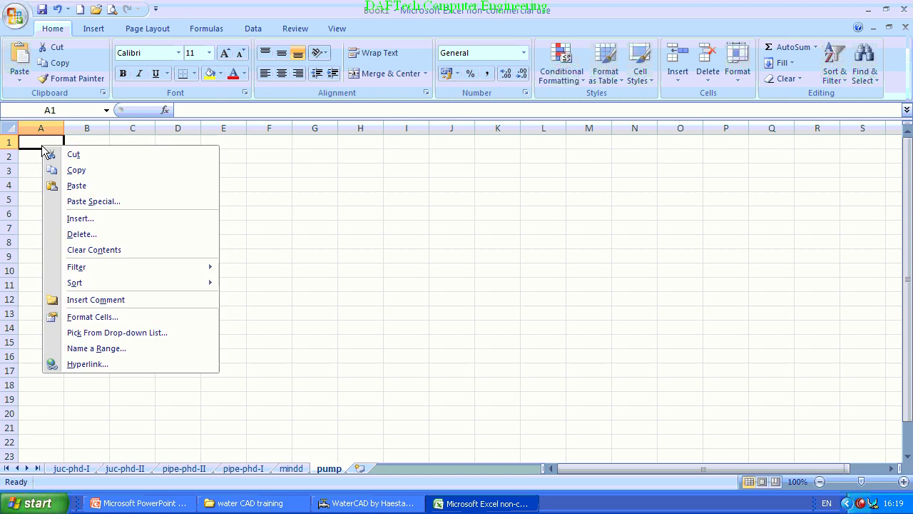
pyautogui.click(77, 186)
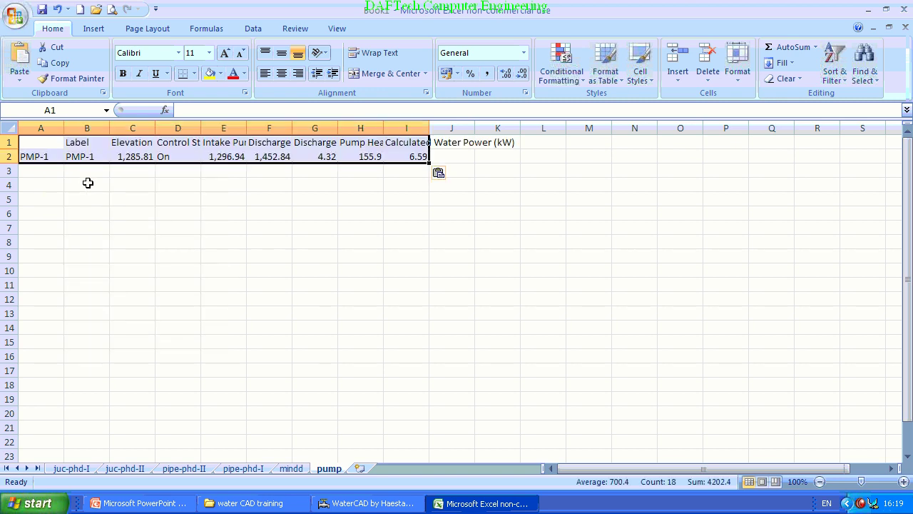
# Step: Delete columns D to F holding Control Status and the pump grades
pyautogui.moveTo(178, 129); pyautogui.dragTo(253, 126)
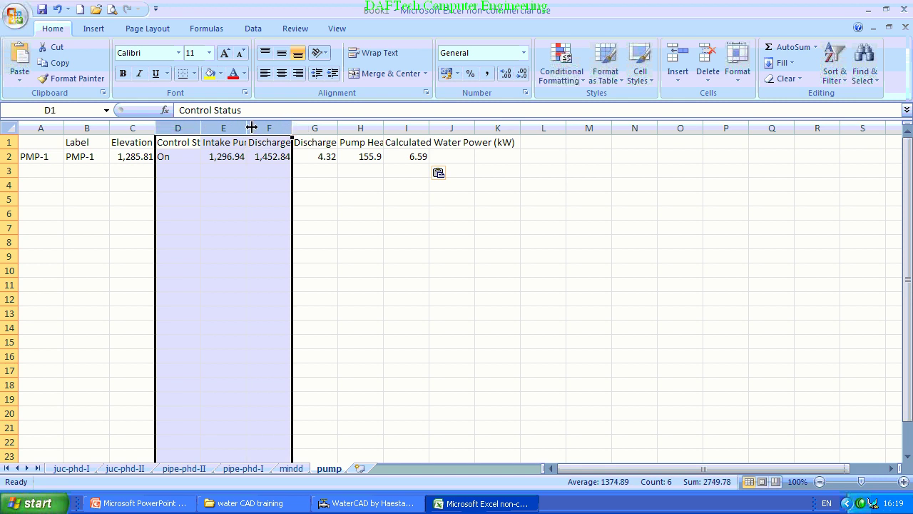
pyautogui.rightClick(251, 127)
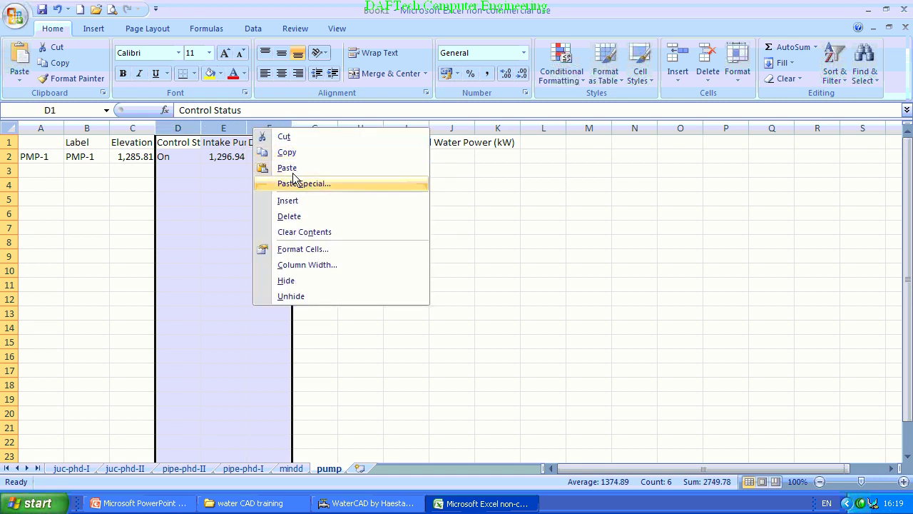
pyautogui.click(289, 215)
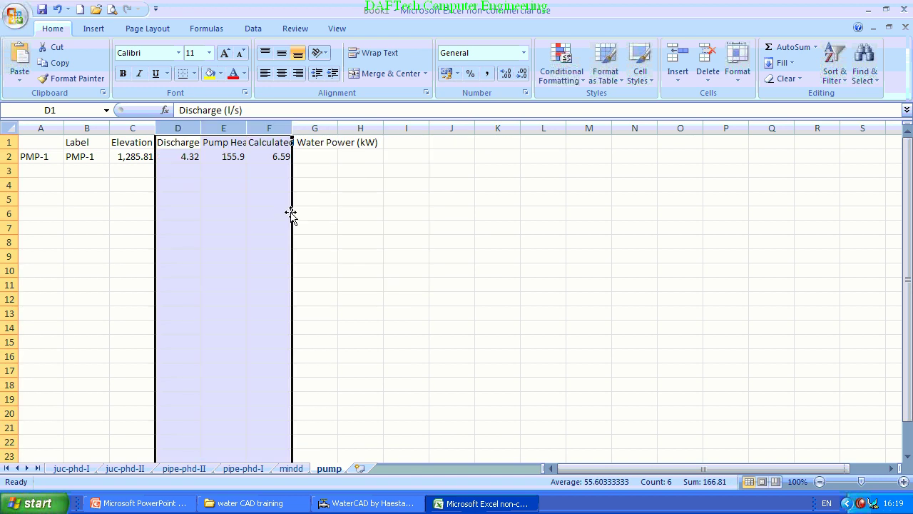
pyautogui.click(323, 144)
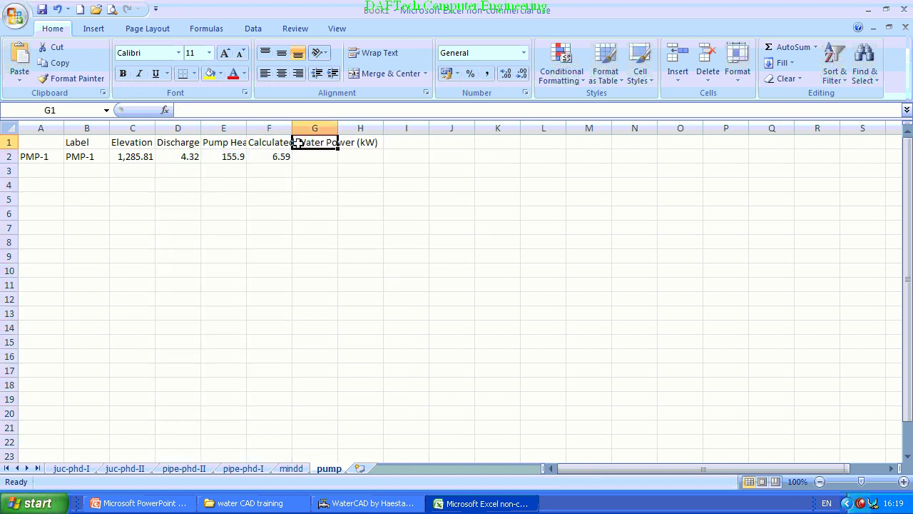
# Step: Wrap the pump headings in A1 through F1 so each title shows in full
pyautogui.click(264, 146)
pyautogui.click(371, 53)
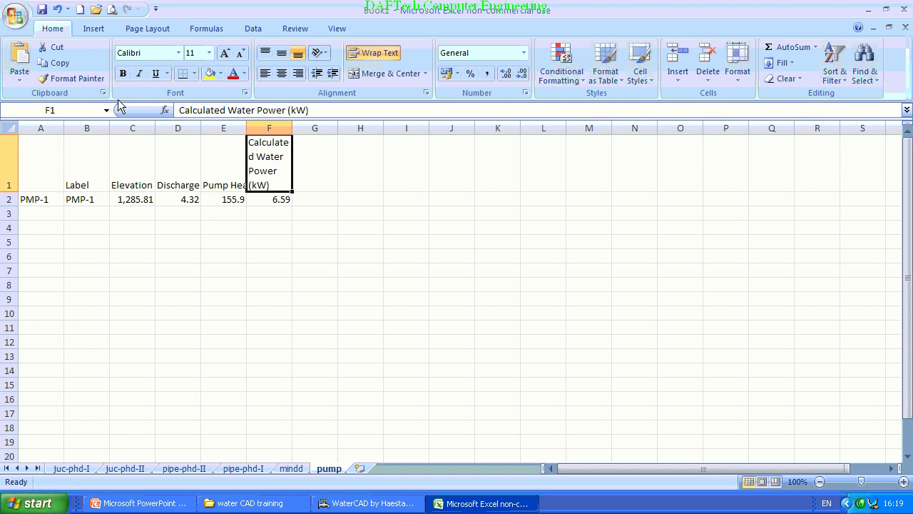
pyautogui.click(71, 78)
pyautogui.moveTo(222, 173)
pyautogui.mouseDown()
pyautogui.moveTo(122, 163)
pyautogui.moveTo(17, 172)
pyautogui.mouseUp()
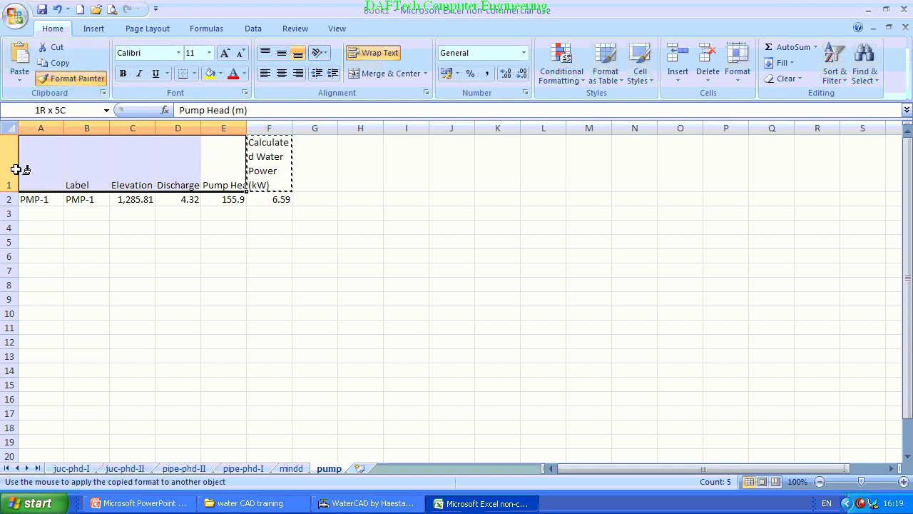
pyautogui.click(180, 216)
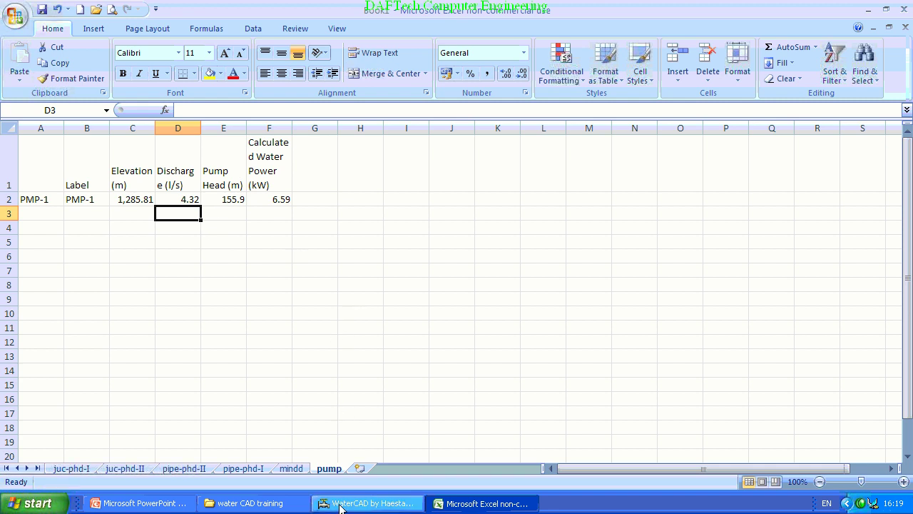
pyautogui.click(373, 505)
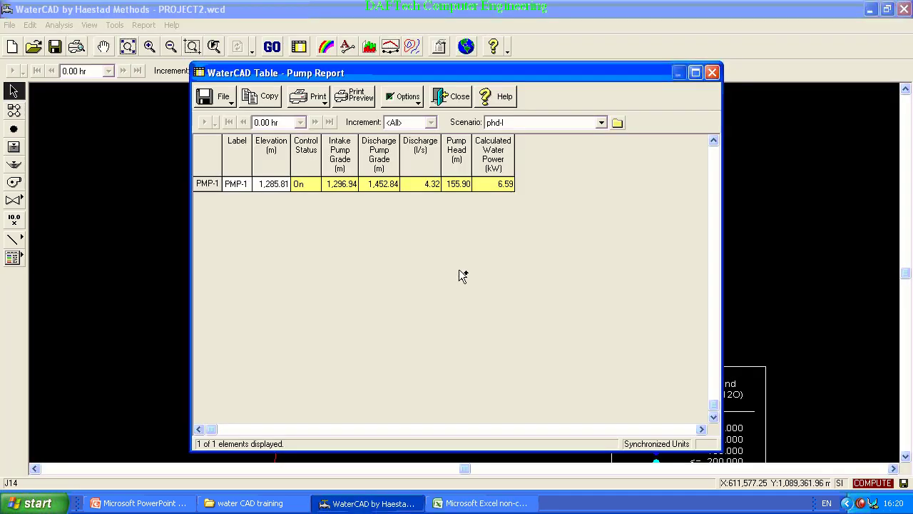
# Step: Replace the Pump Report with the phd-I Tank Report showing T-1 77.3% full, then return to Excel
pyautogui.click(713, 74)
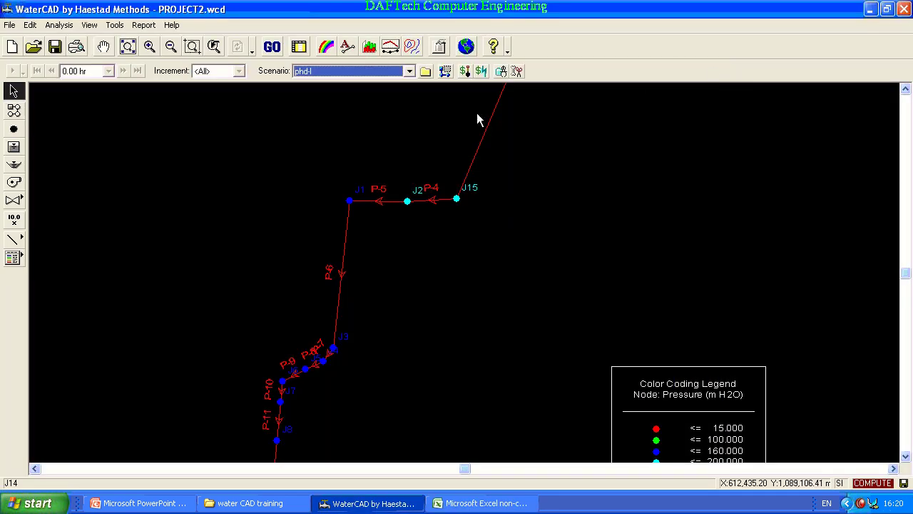
pyautogui.click(300, 47)
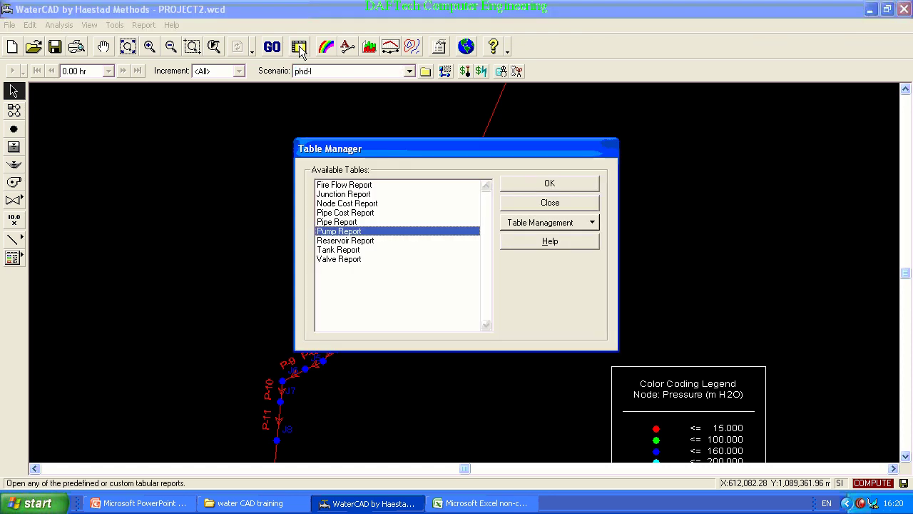
pyautogui.doubleClick(349, 250)
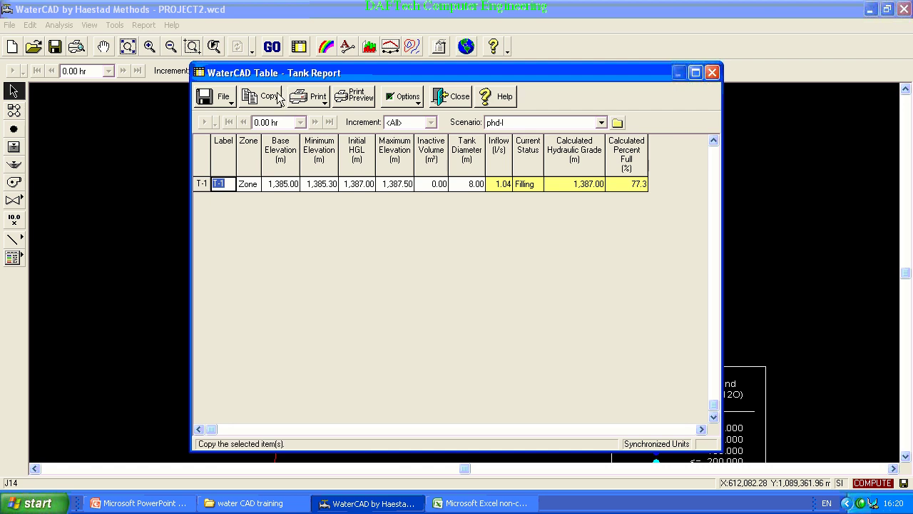
pyautogui.click(471, 510)
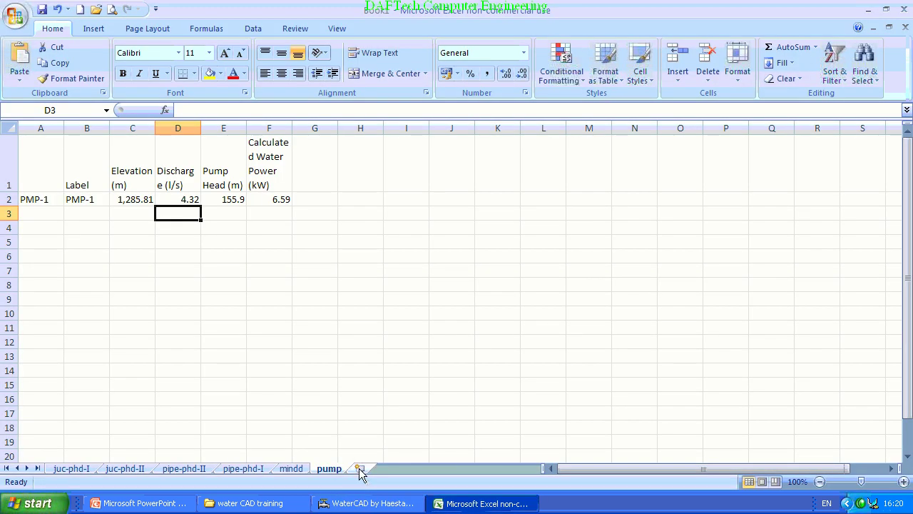
# Step: Add a worksheet named 'tank' and paste the T-1 tank report table at A1
pyautogui.click(360, 468)
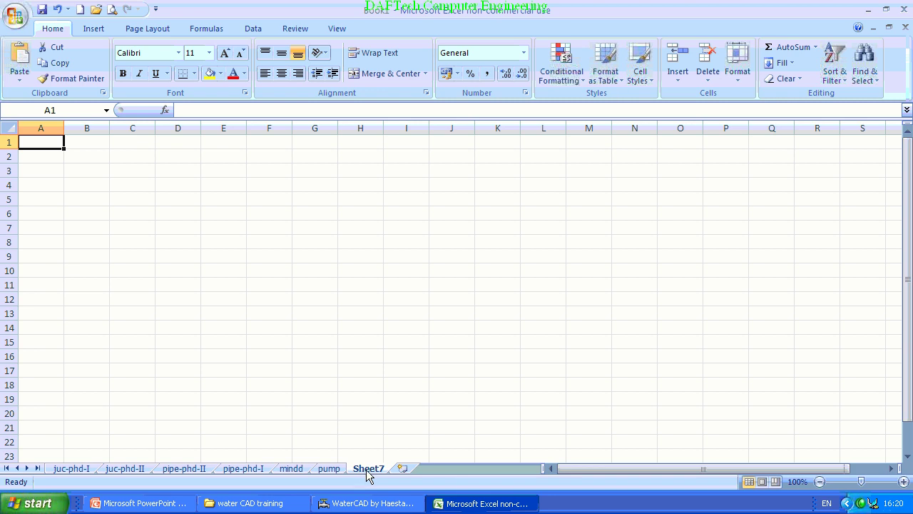
pyautogui.doubleClick(367, 469)
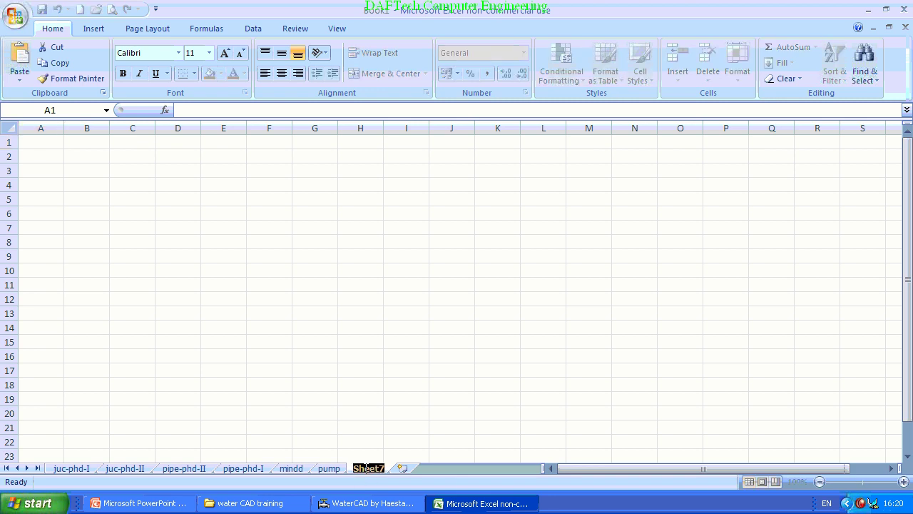
pyautogui.write('ta')
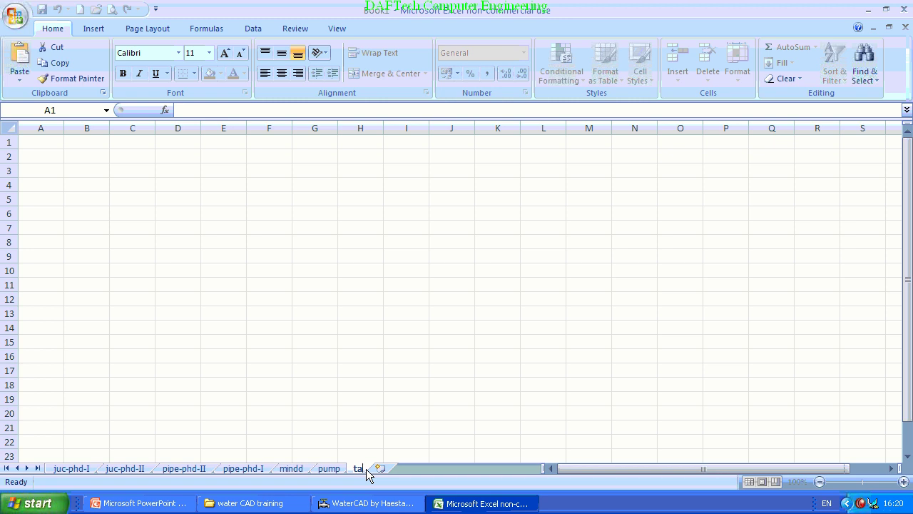
pyautogui.write('nk')
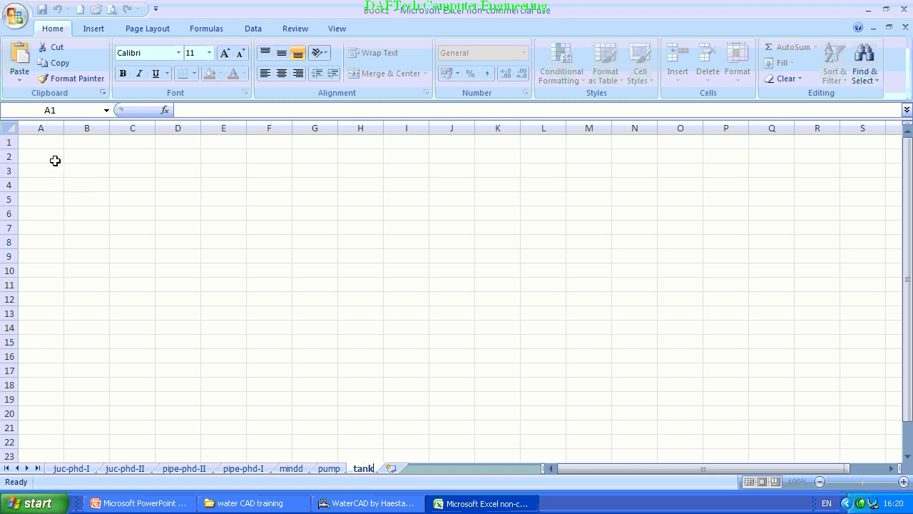
pyautogui.click(43, 145)
pyautogui.rightClick(43, 145)
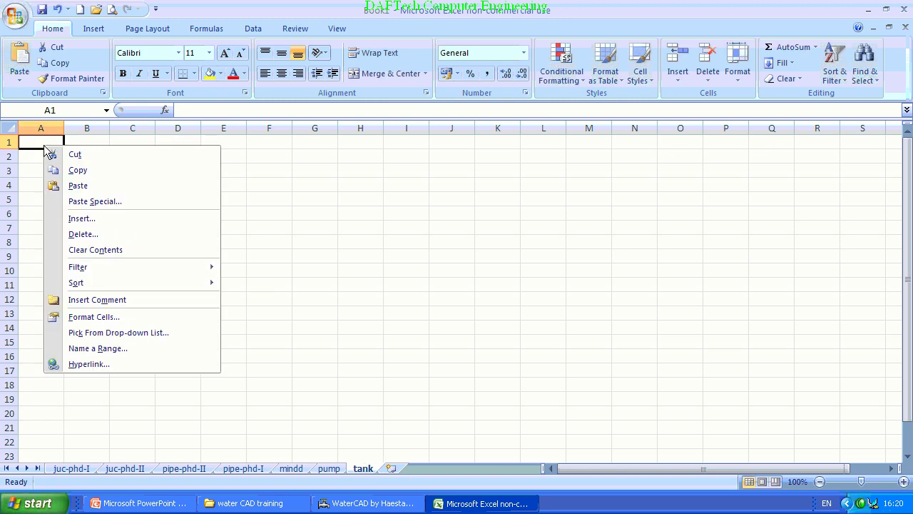
pyautogui.click(75, 186)
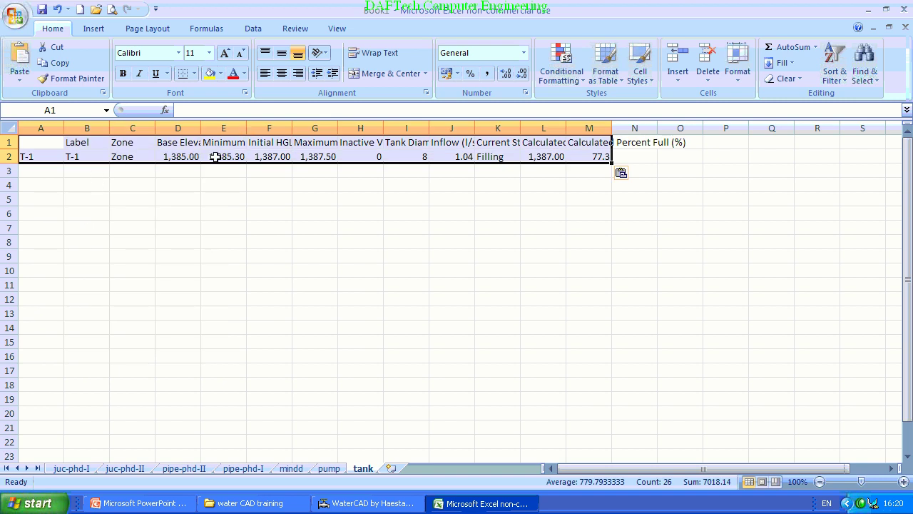
# Step: Delete the Inactive Volume column from the tank table
pyautogui.click(177, 144)
pyautogui.click(242, 147)
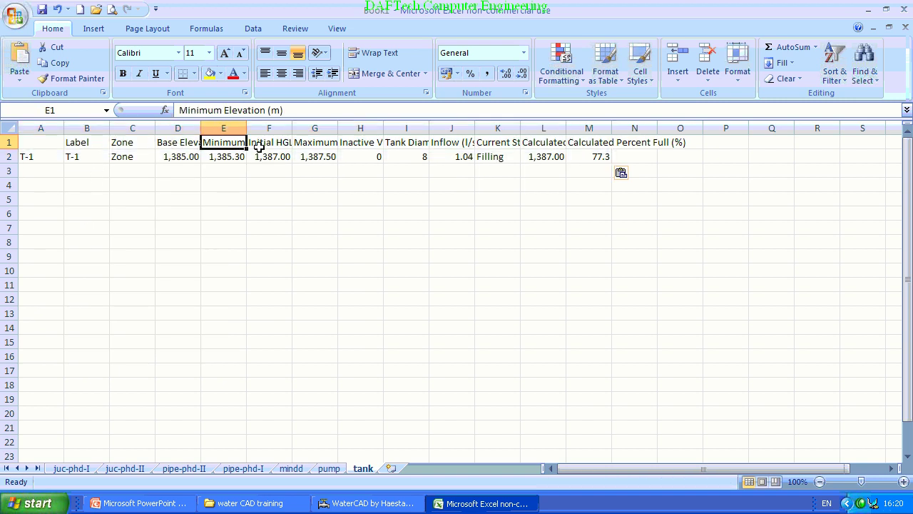
pyautogui.click(271, 142)
pyautogui.click(314, 147)
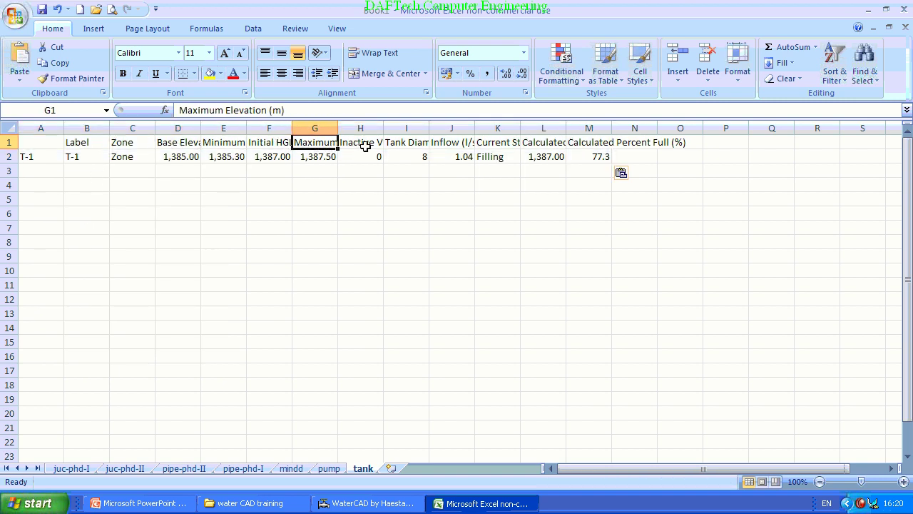
pyautogui.click(403, 147)
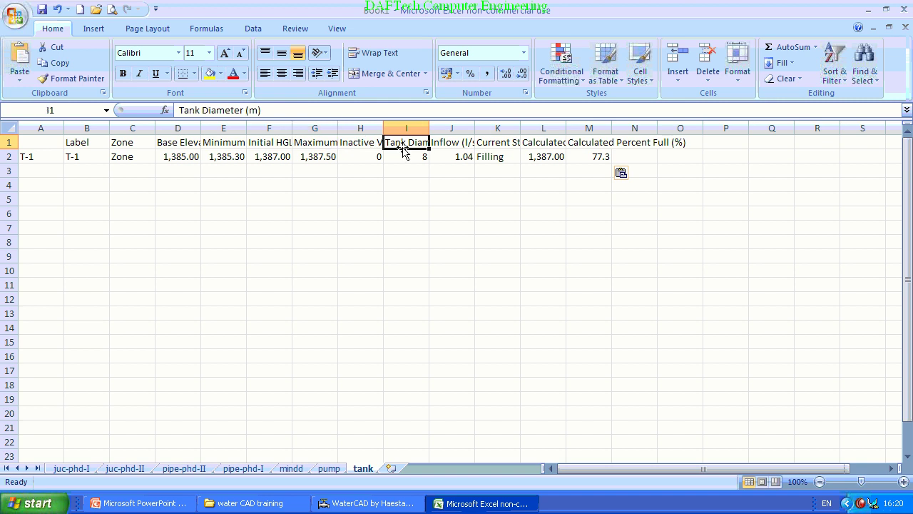
pyautogui.click(362, 128)
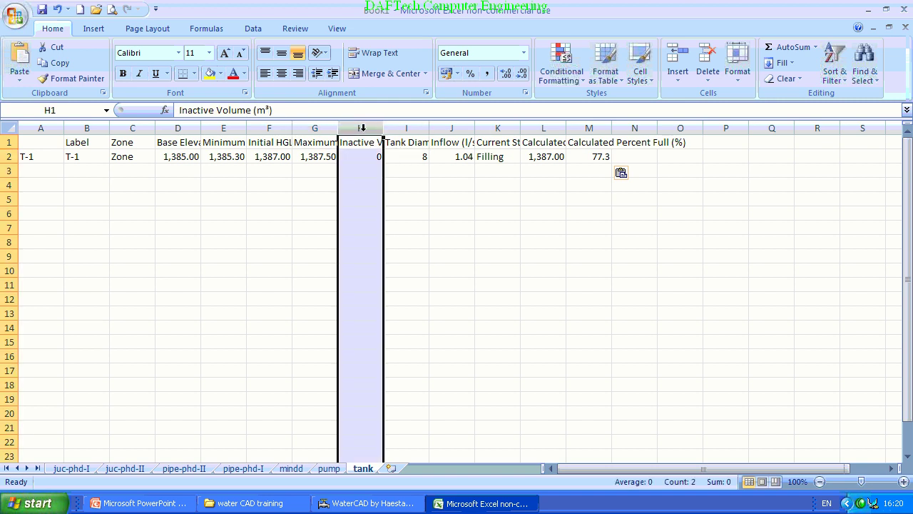
pyautogui.rightClick(362, 128)
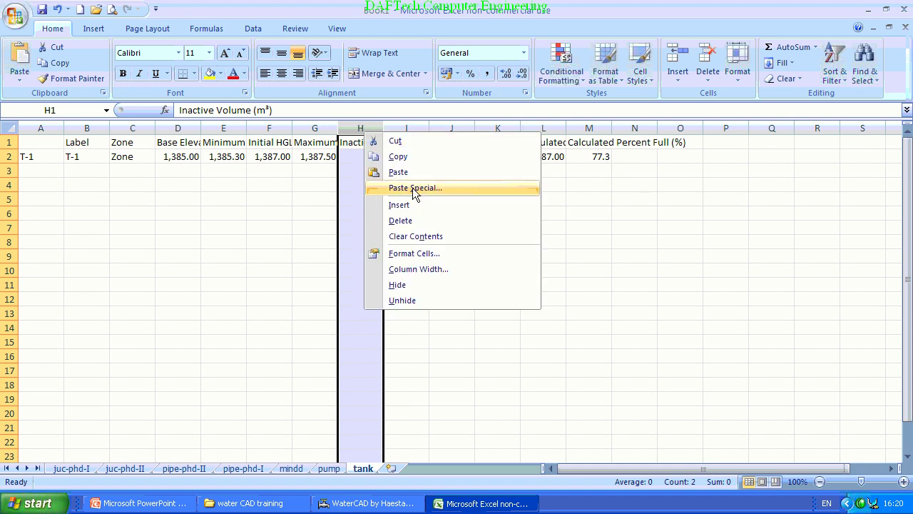
pyautogui.click(401, 222)
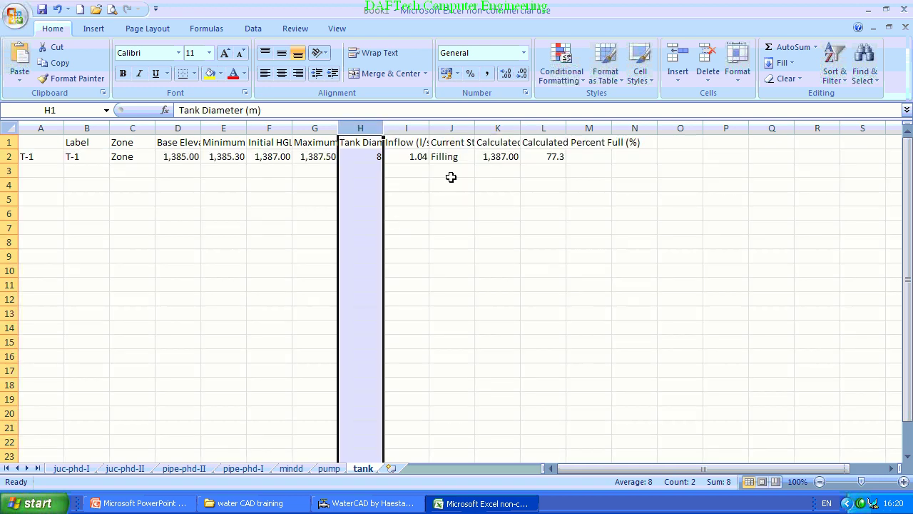
# Step: Delete the Current Status and Calculated Percent Full columns
pyautogui.click(407, 142)
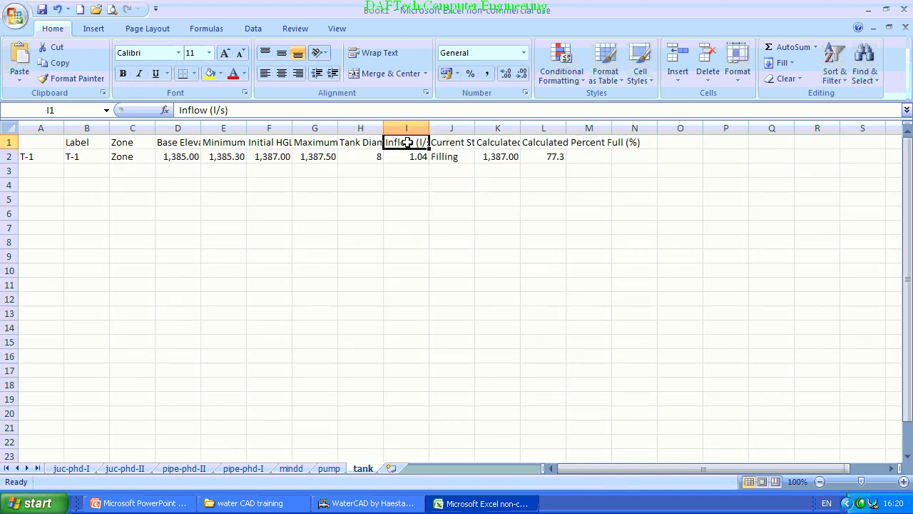
pyautogui.click(459, 142)
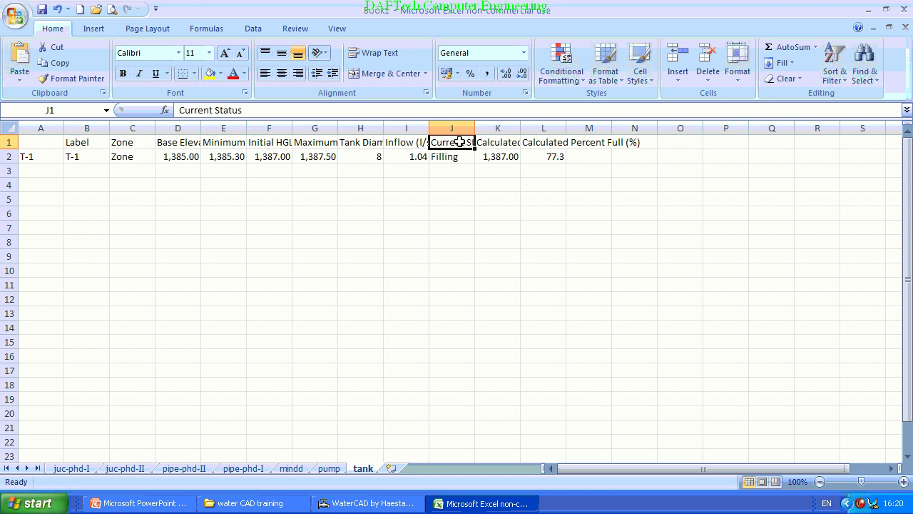
pyautogui.rightClick(452, 126)
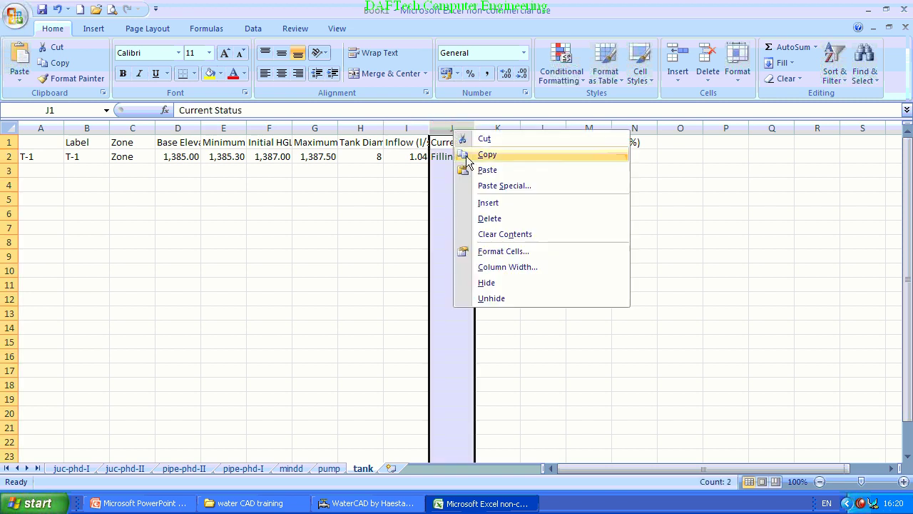
pyautogui.click(492, 217)
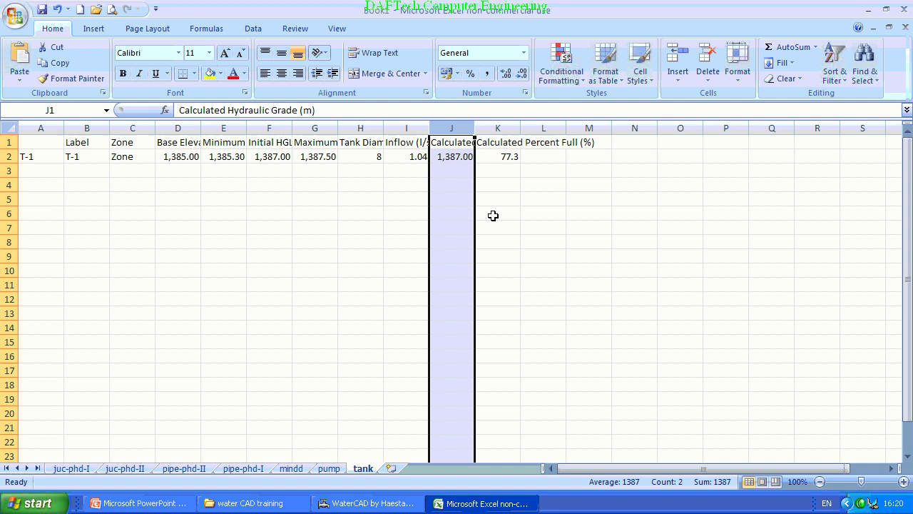
pyautogui.click(503, 141)
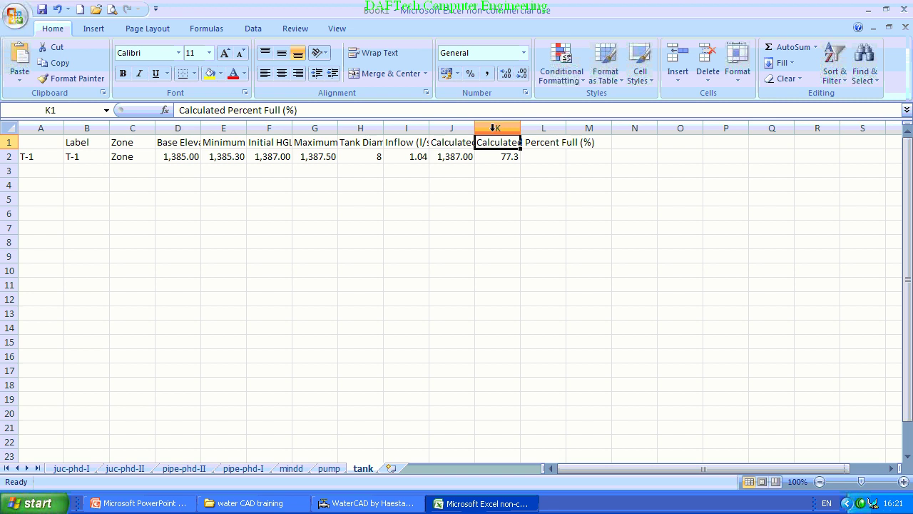
pyautogui.click(496, 129)
pyautogui.rightClick(496, 130)
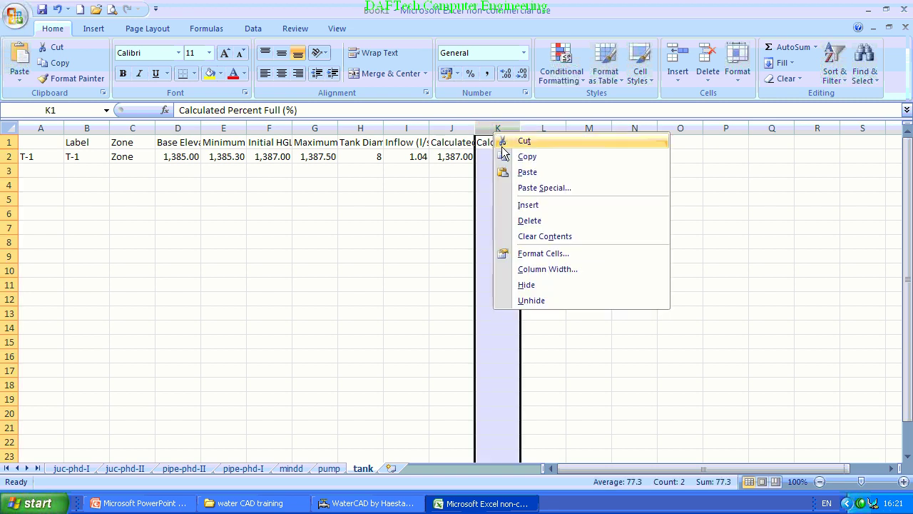
pyautogui.click(530, 221)
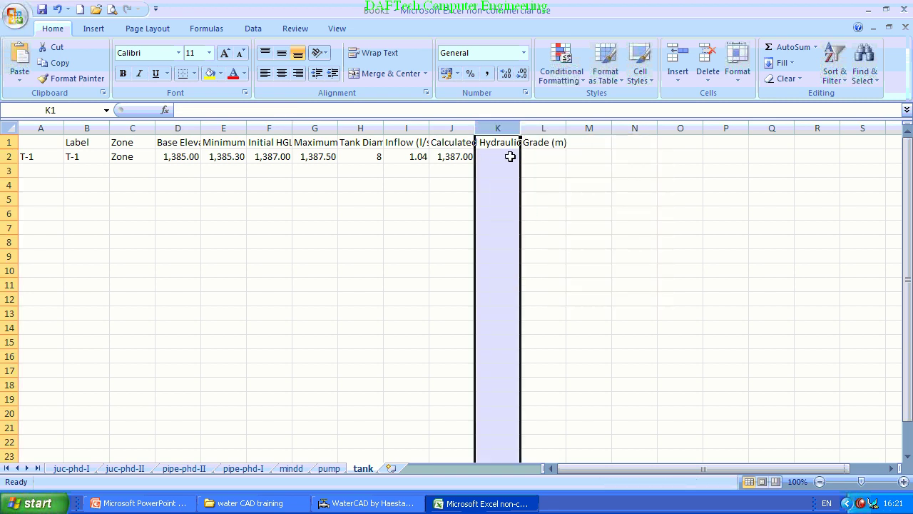
pyautogui.click(508, 157)
# Step: Wrap text in B1 and paint that format across headers B1:L1, then return to WaterCAD
pyautogui.click(85, 142)
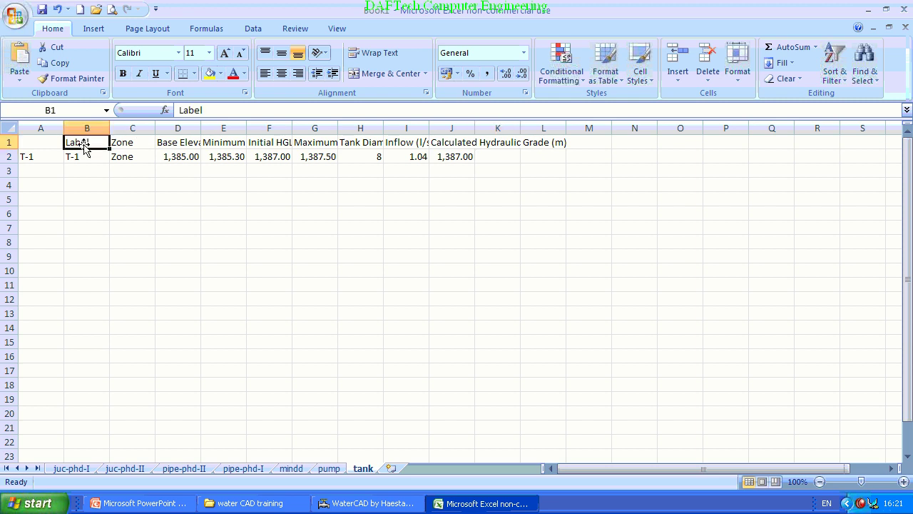
pyautogui.click(361, 52)
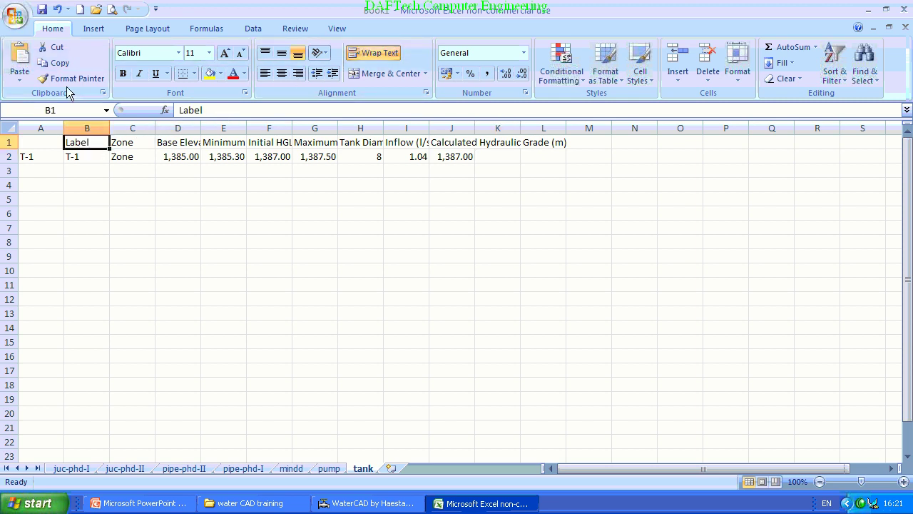
pyautogui.click(57, 63)
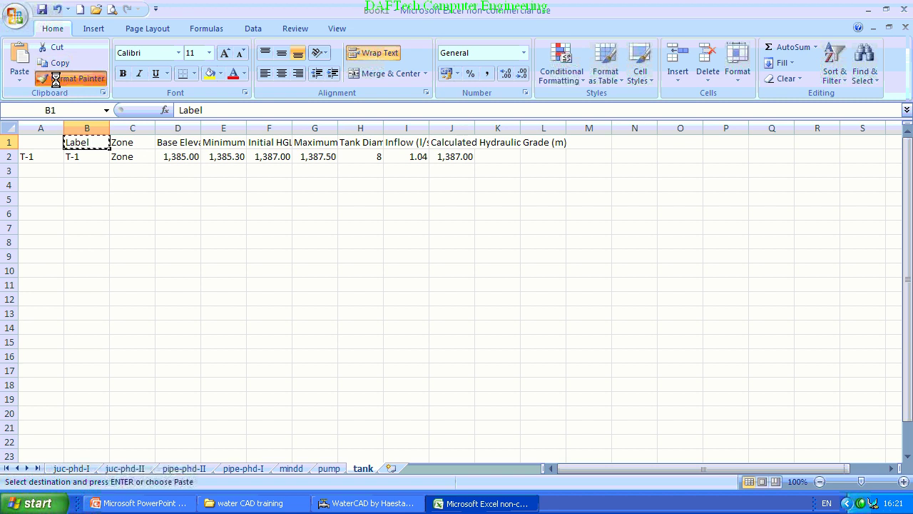
pyautogui.click(68, 78)
pyautogui.moveTo(108, 141); pyautogui.dragTo(528, 140)
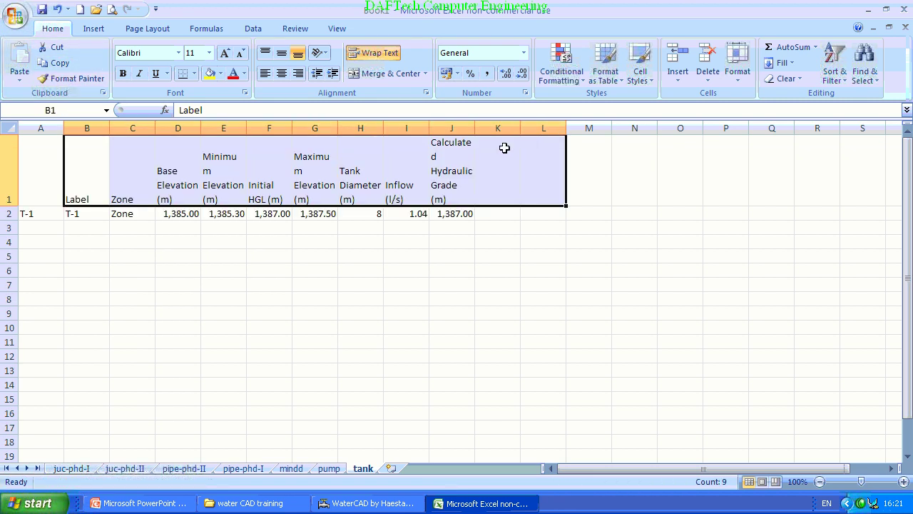
pyautogui.click(504, 170)
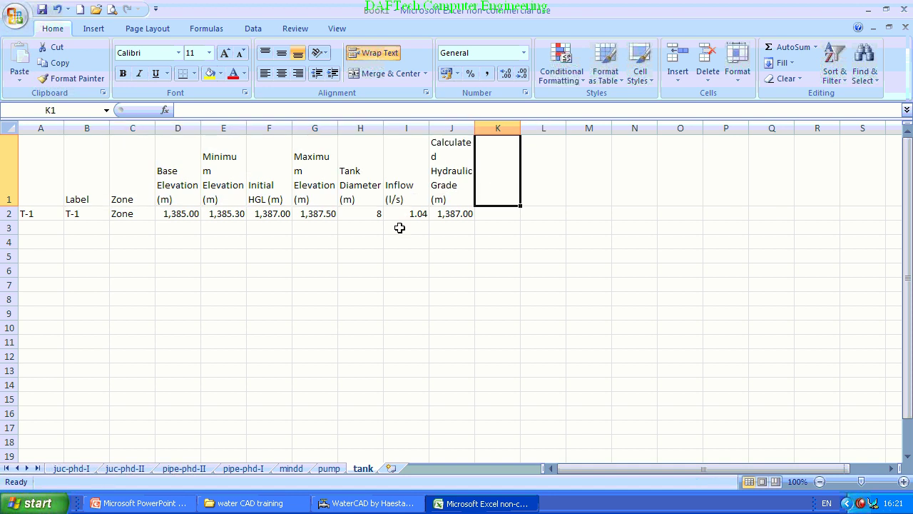
pyautogui.click(366, 504)
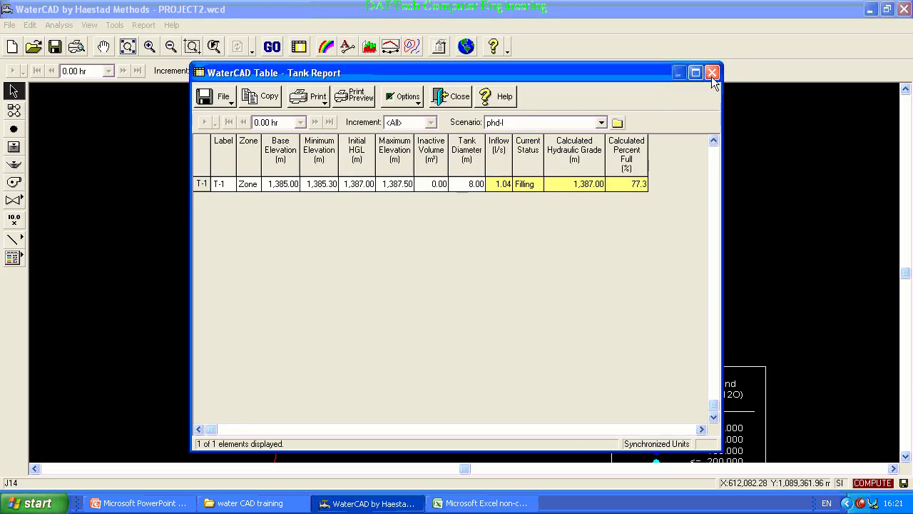
# Step: Close the Tank Report, open the R-1 Reservoir Report from Table Manager and copy it
pyautogui.click(712, 72)
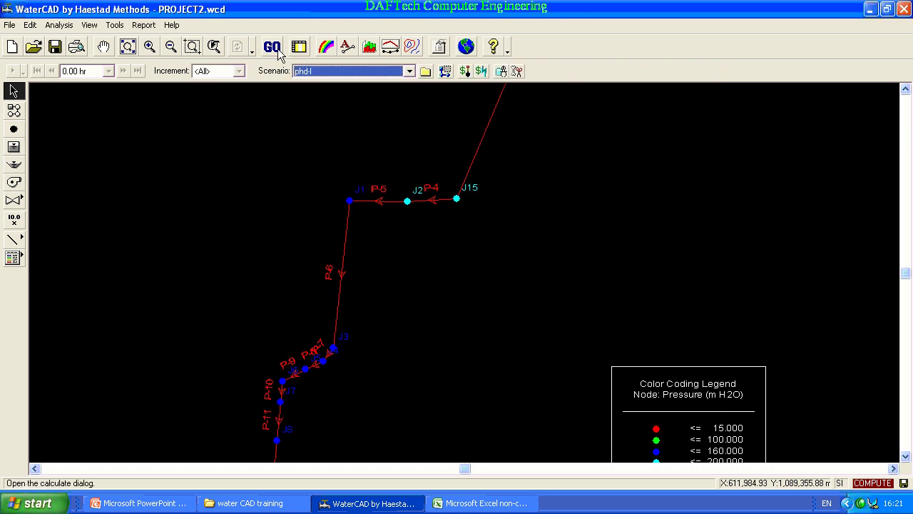
pyautogui.click(299, 48)
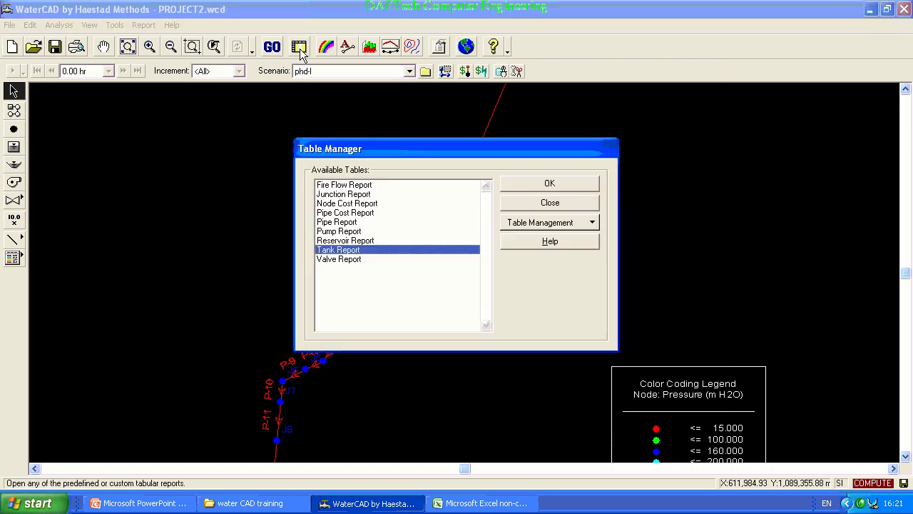
pyautogui.doubleClick(350, 241)
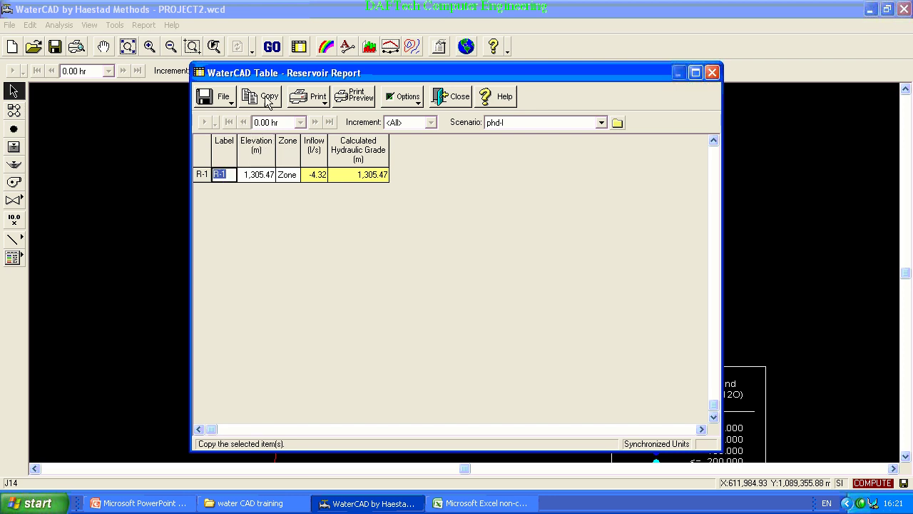
pyautogui.click(266, 98)
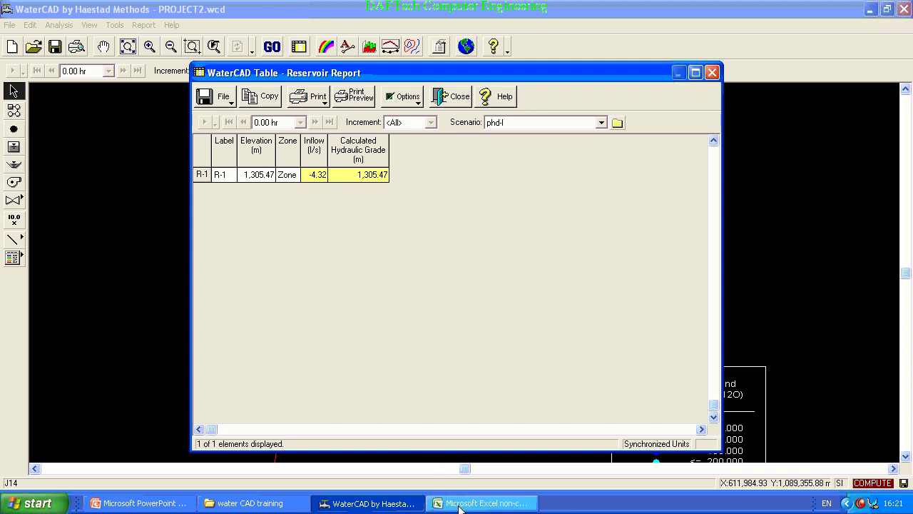
pyautogui.click(482, 503)
# Step: Add a worksheet named 'reservoir' and paste the R-1 reservoir report at A1
pyautogui.click(389, 468)
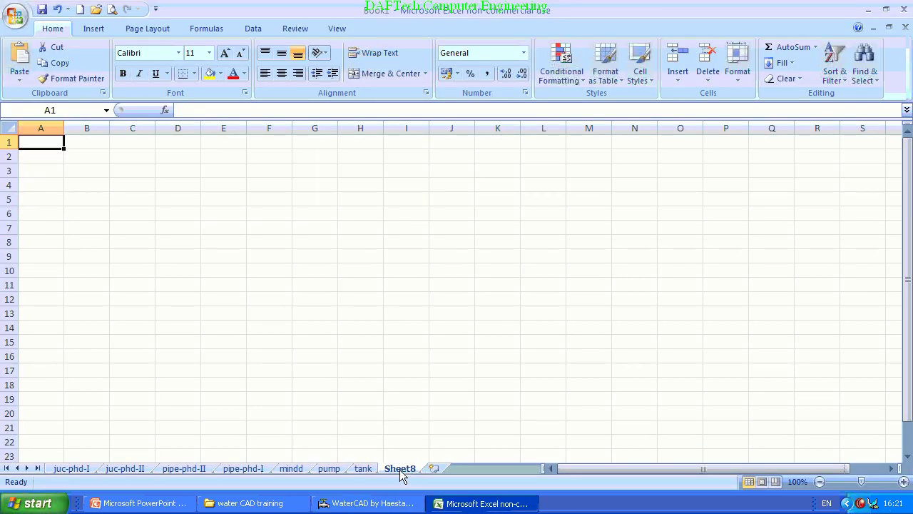
pyautogui.doubleClick(400, 469)
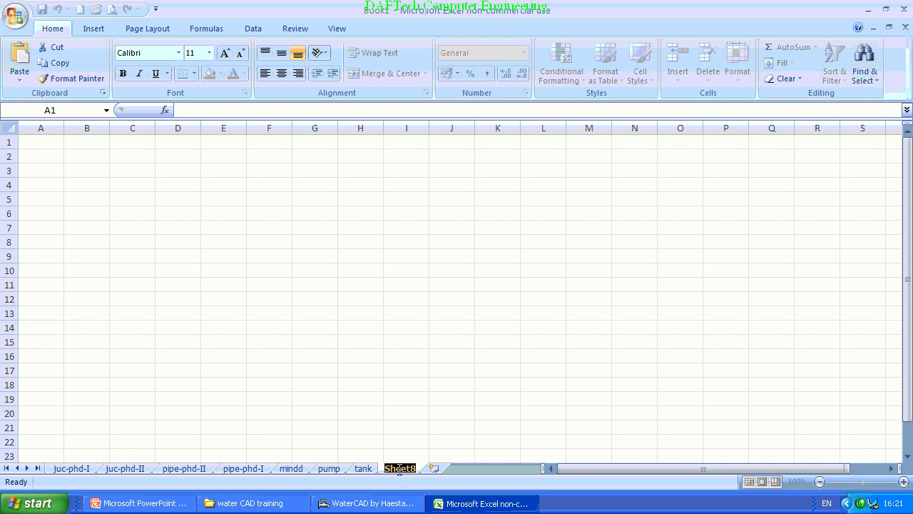
pyautogui.write('re')
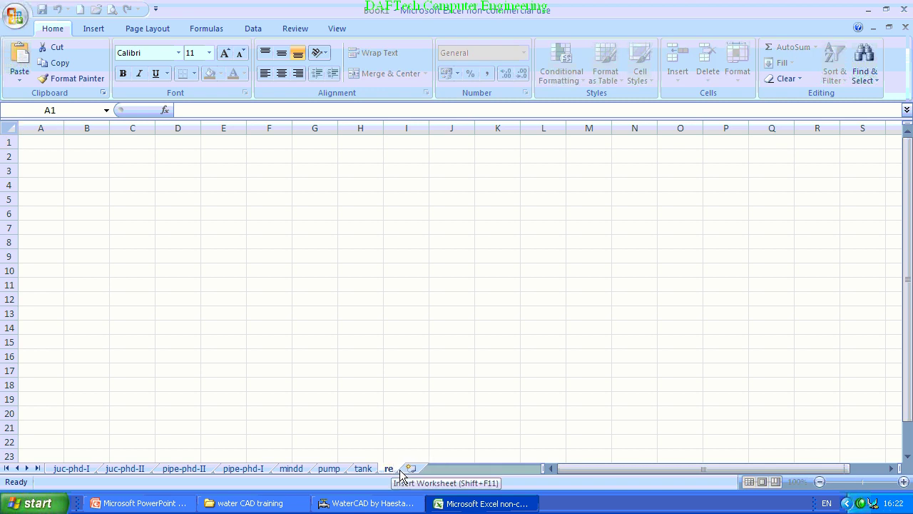
pyautogui.write('ser')
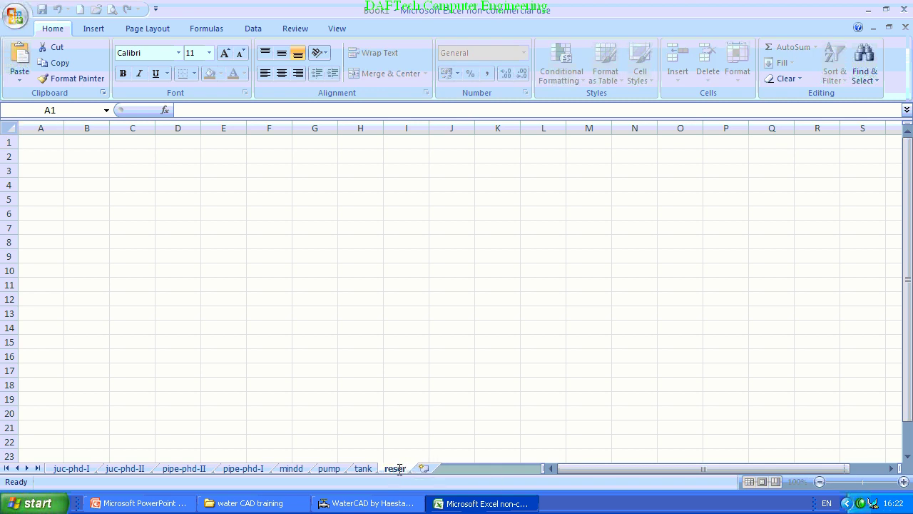
pyautogui.write('voi')
pyautogui.write('r')
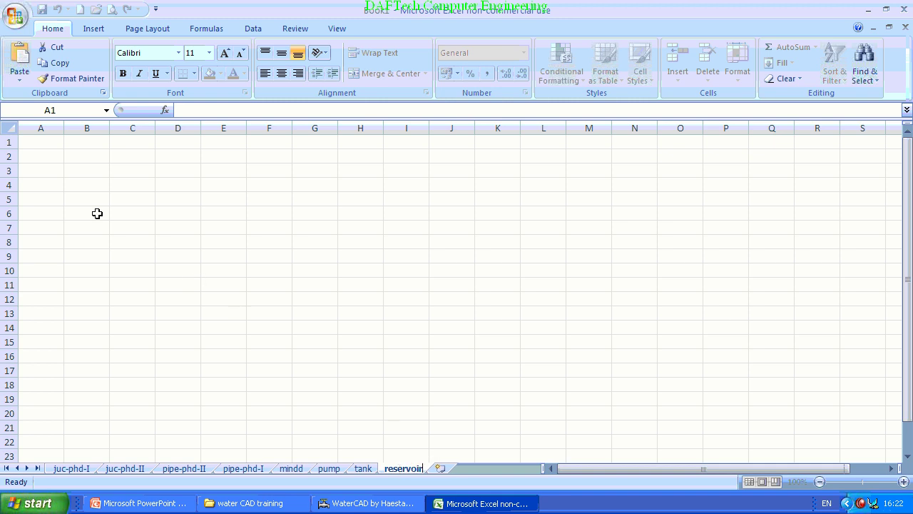
pyautogui.click(42, 142)
pyautogui.rightClick(45, 143)
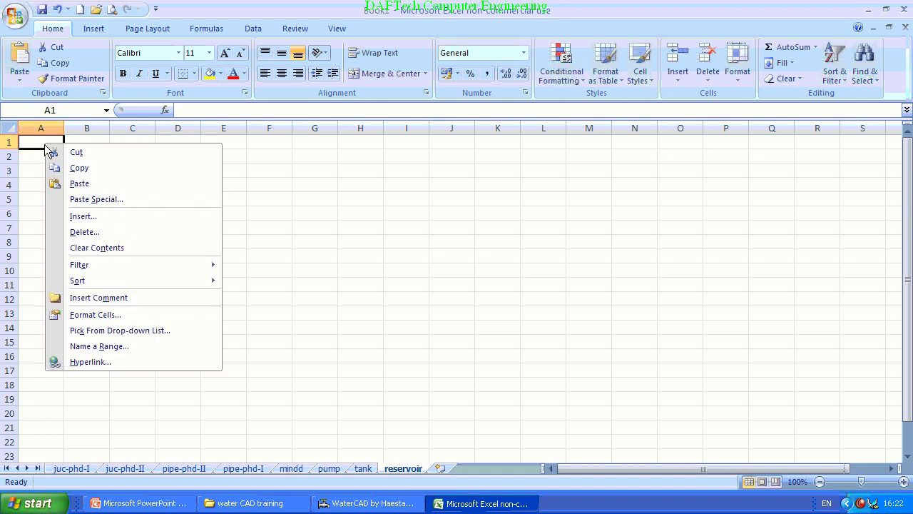
pyautogui.click(84, 184)
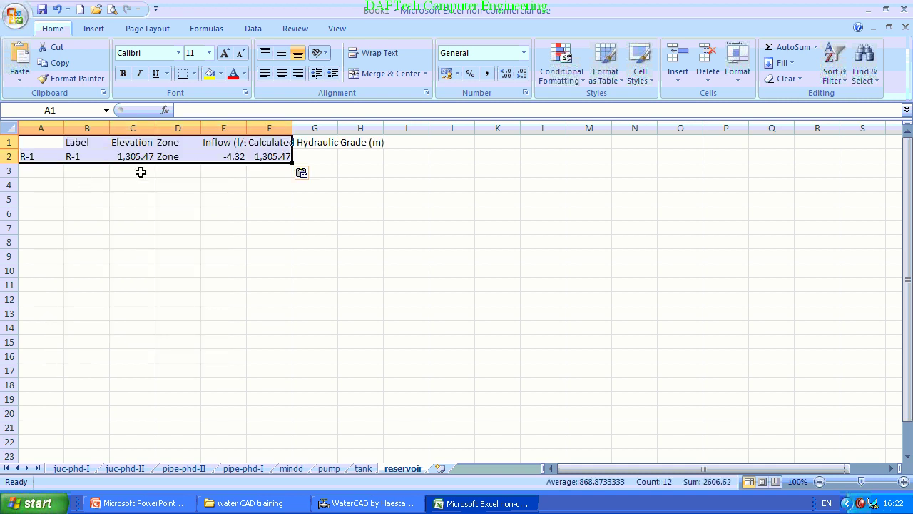
pyautogui.click(212, 182)
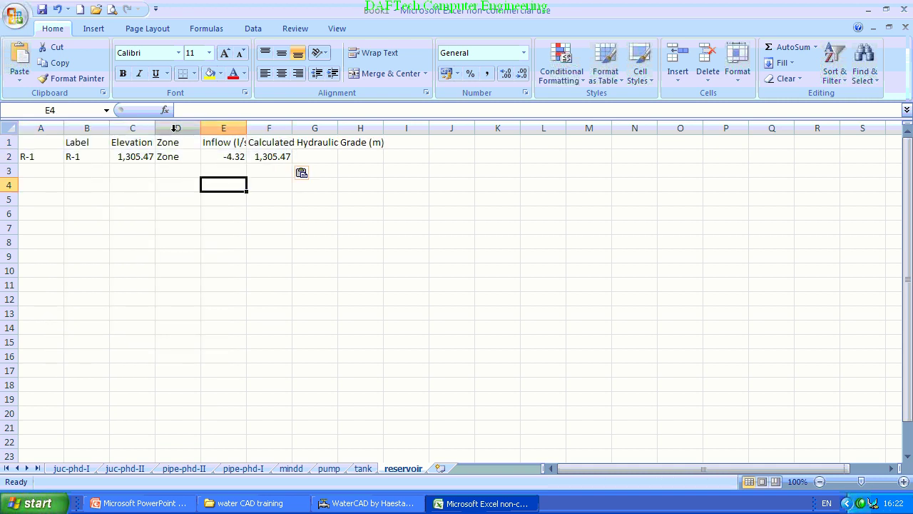
# Step: Delete the Zone and Calculated Hydraulic Grade columns from the reservoir table
pyautogui.click(175, 131)
pyautogui.rightClick(174, 132)
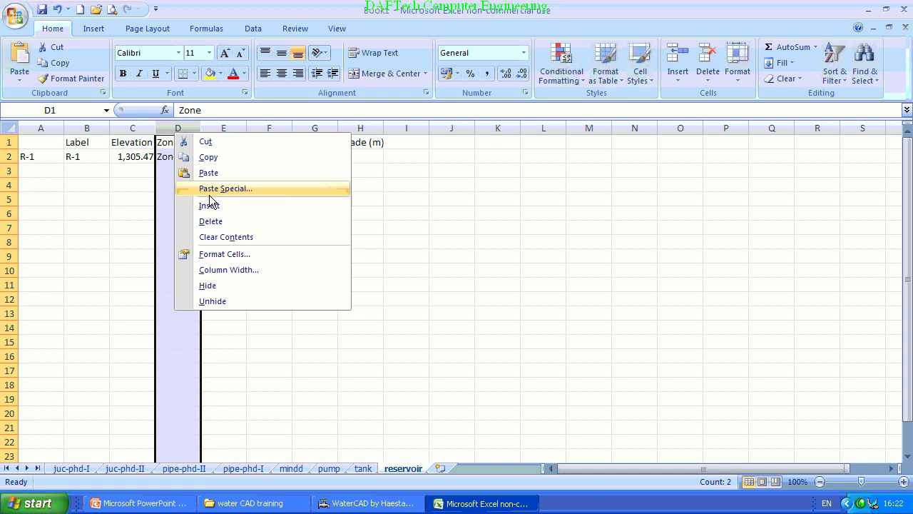
pyautogui.click(211, 221)
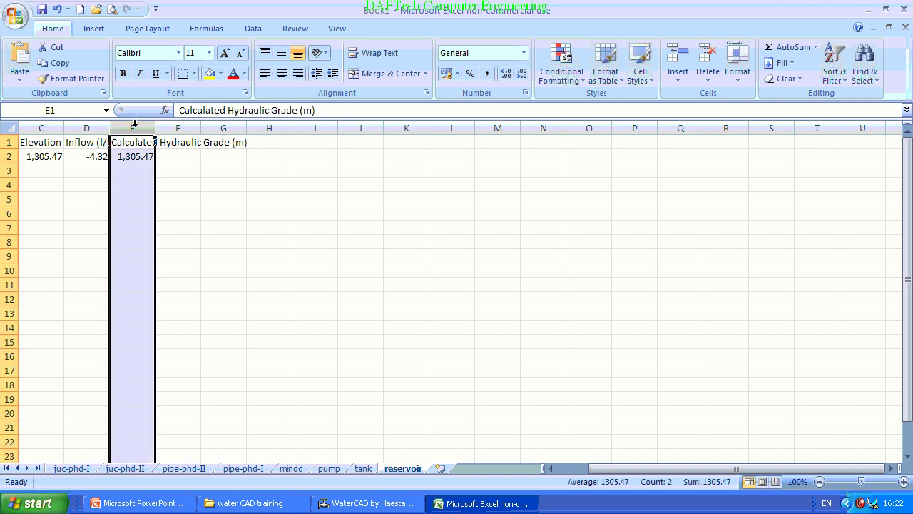
pyautogui.rightClick(138, 124)
pyautogui.click(175, 215)
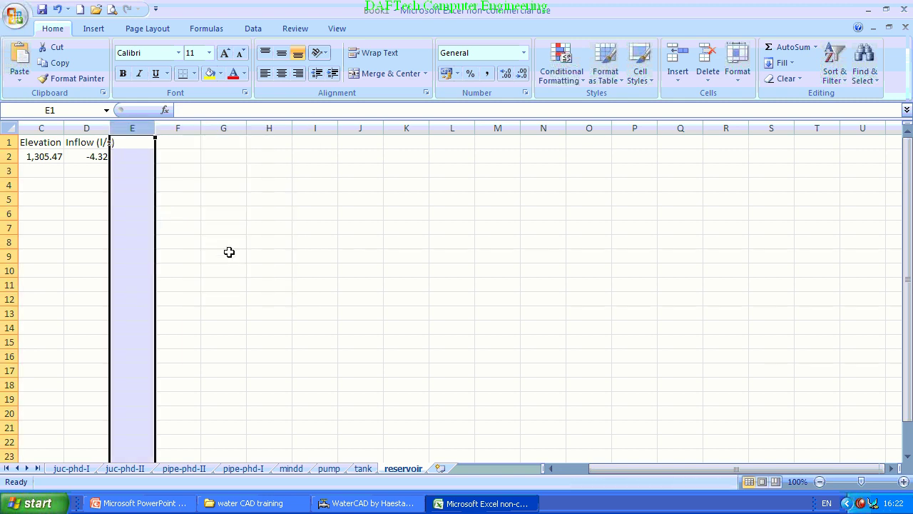
pyautogui.moveTo(271, 268); pyautogui.dragTo(190, 256)
pyautogui.click(243, 214)
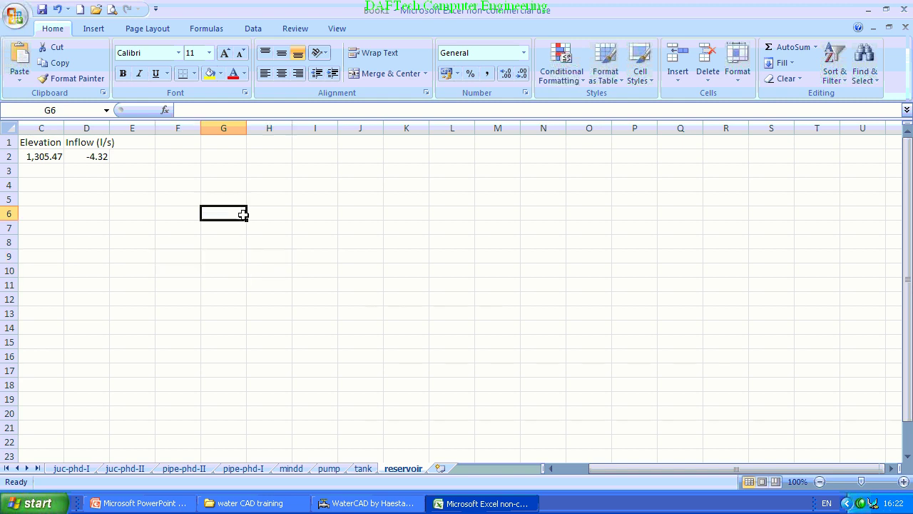
pyautogui.hscroll(-2, 236, 224)
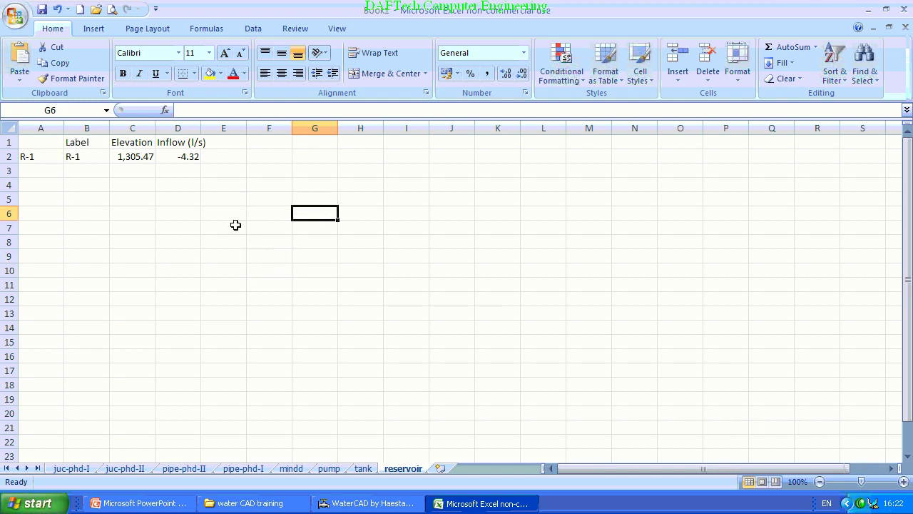
# Step: Save the workbook as 'water CAD output' in Desktop > water CAD training
pyautogui.click(151, 152)
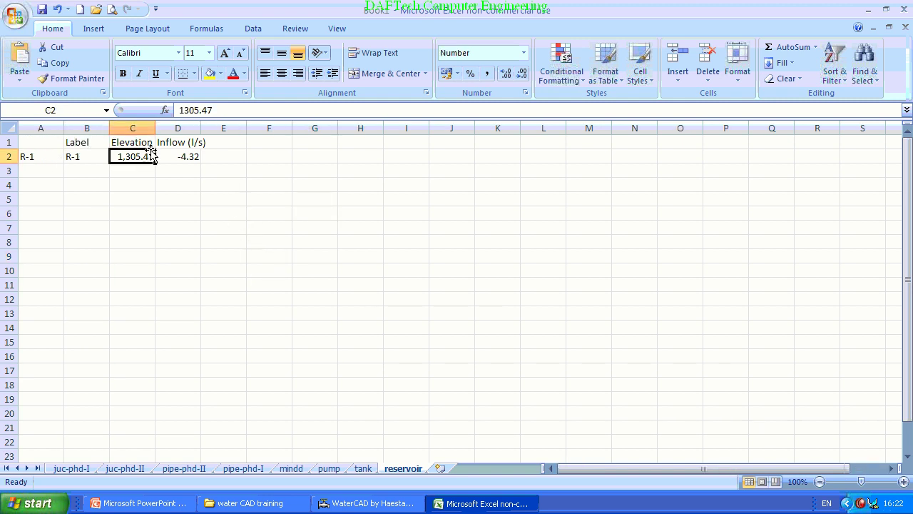
pyautogui.click(41, 10)
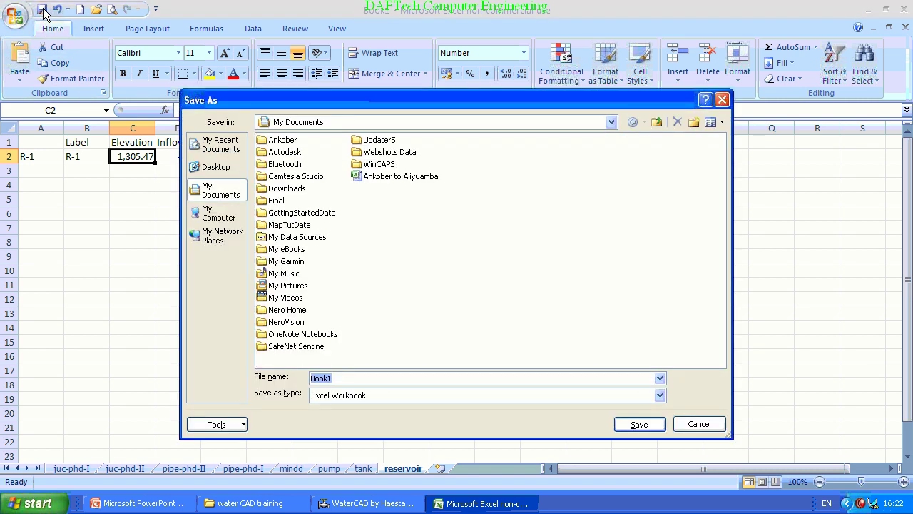
pyautogui.click(218, 168)
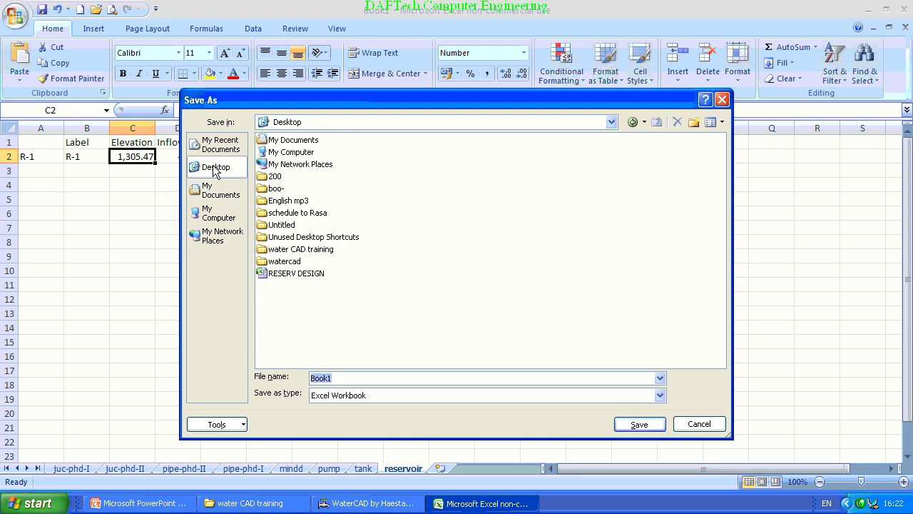
pyautogui.doubleClick(306, 248)
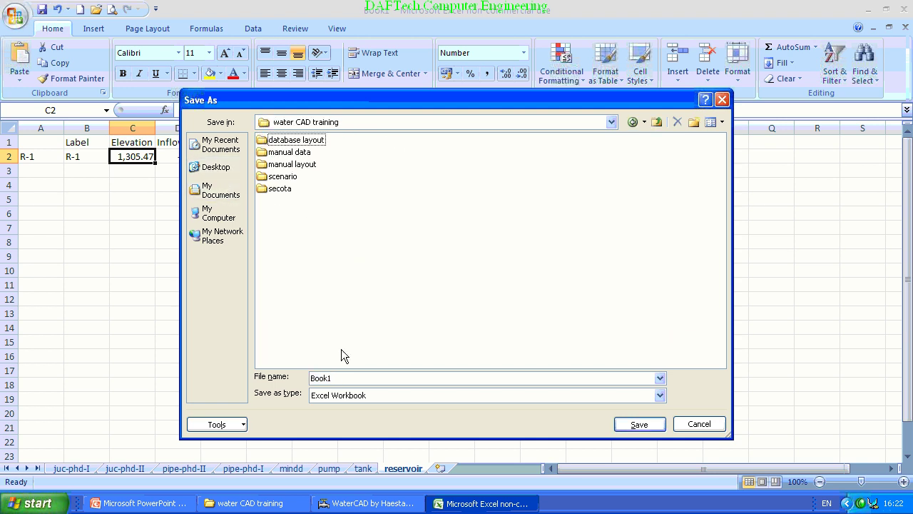
pyautogui.click(345, 377)
pyautogui.moveTo(345, 376); pyautogui.dragTo(280, 381)
pyautogui.write('w')
pyautogui.write('ater')
pyautogui.write(' CAD output')
pyautogui.click(640, 425)
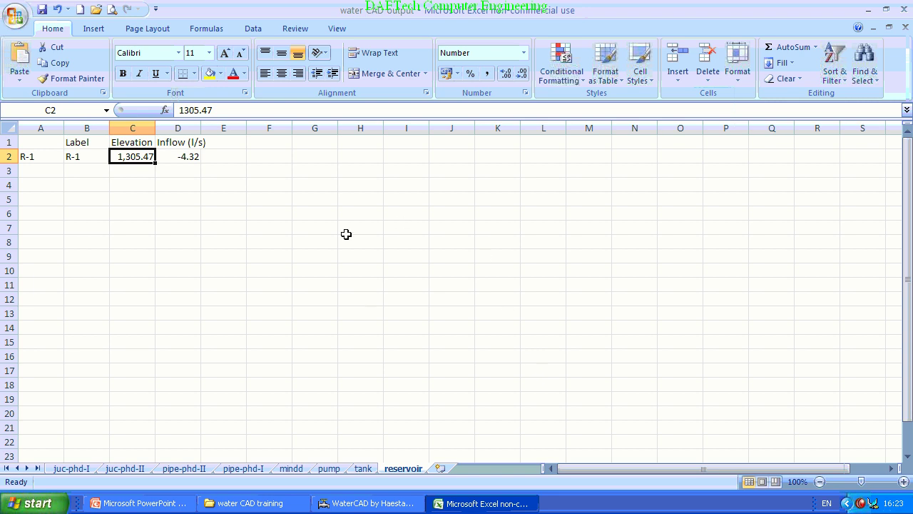
# Step: Switch to WaterCAD and close the Reservoir Report table window
pyautogui.click(361, 503)
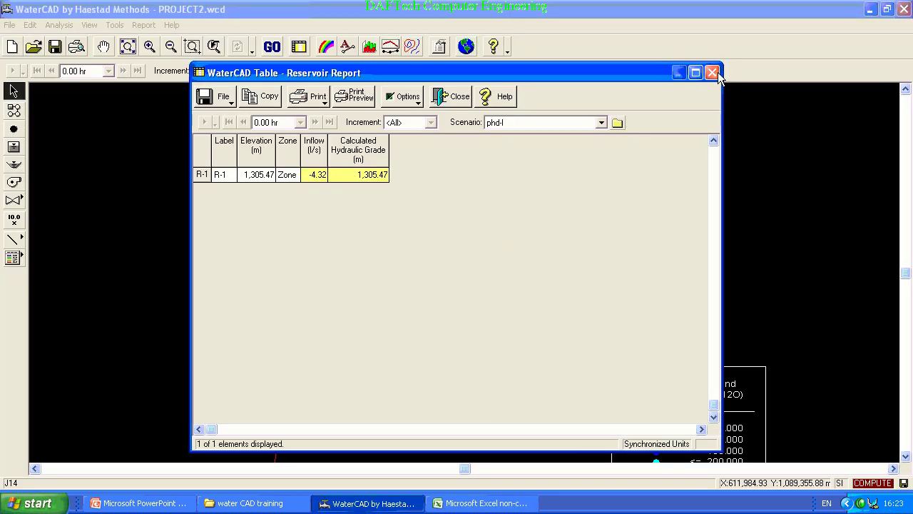
pyautogui.click(712, 72)
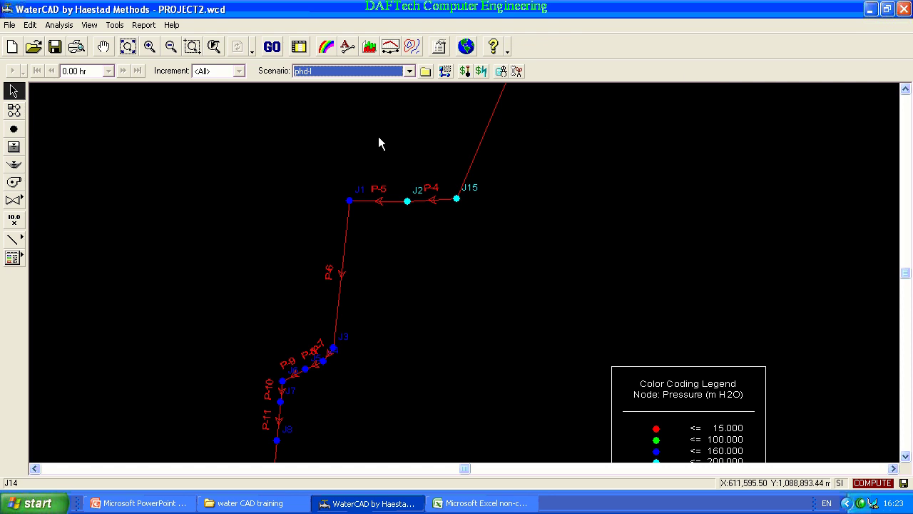